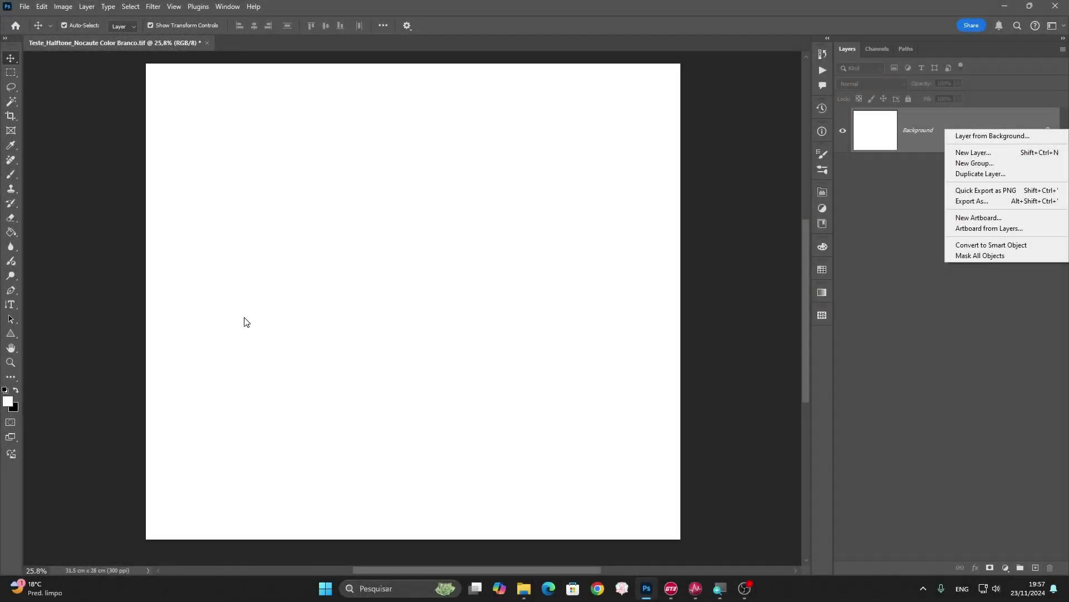
Step: Drag the King of the Oceans file from the test images folder onto the Halftone Nocaute canvas
click(478, 380)
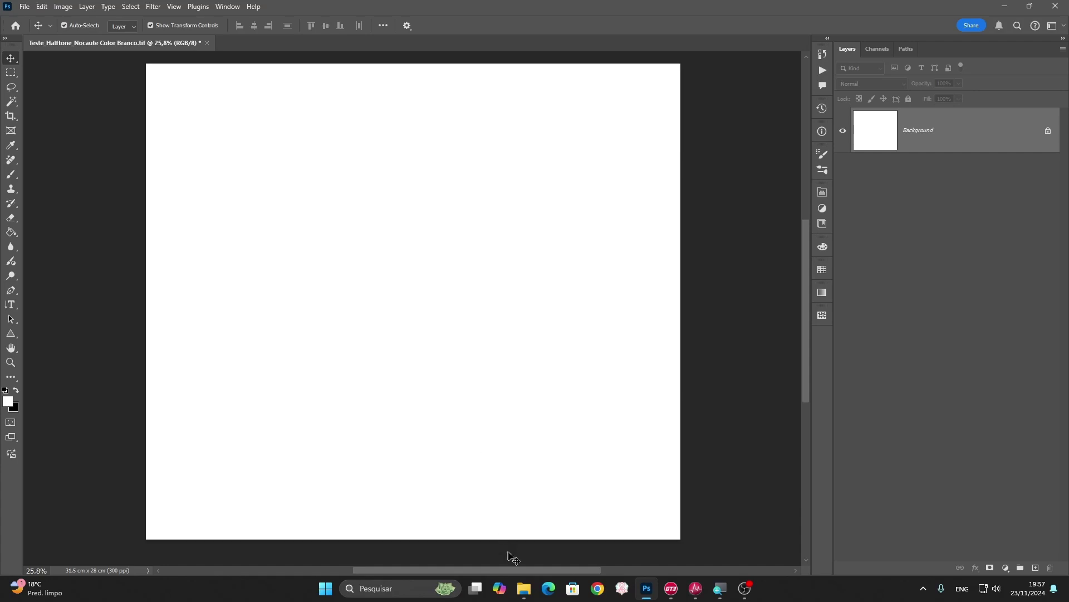
click(524, 588)
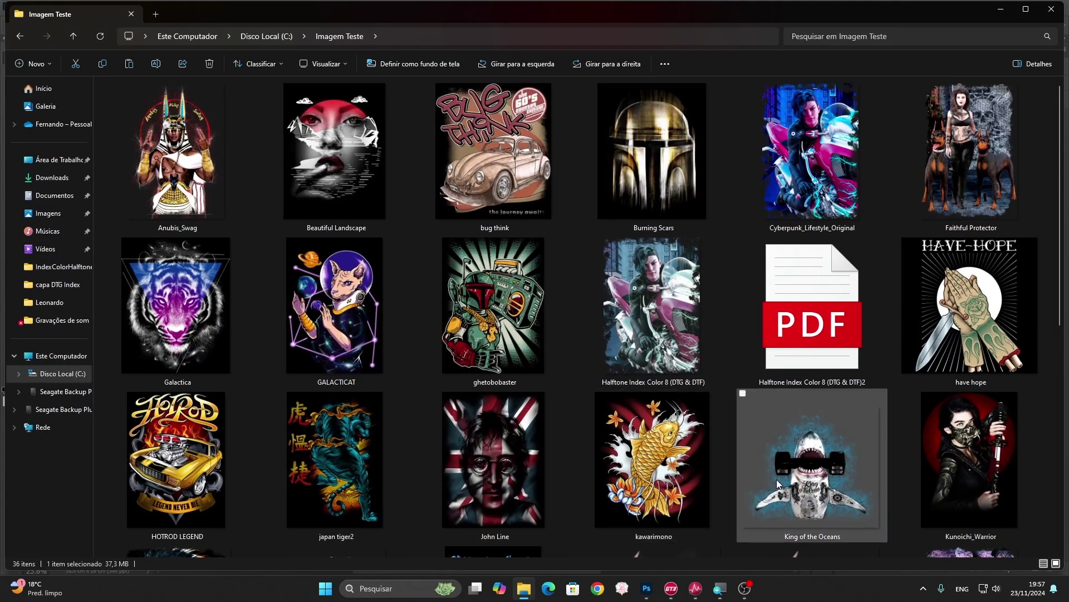
drag(790, 478, 682, 564)
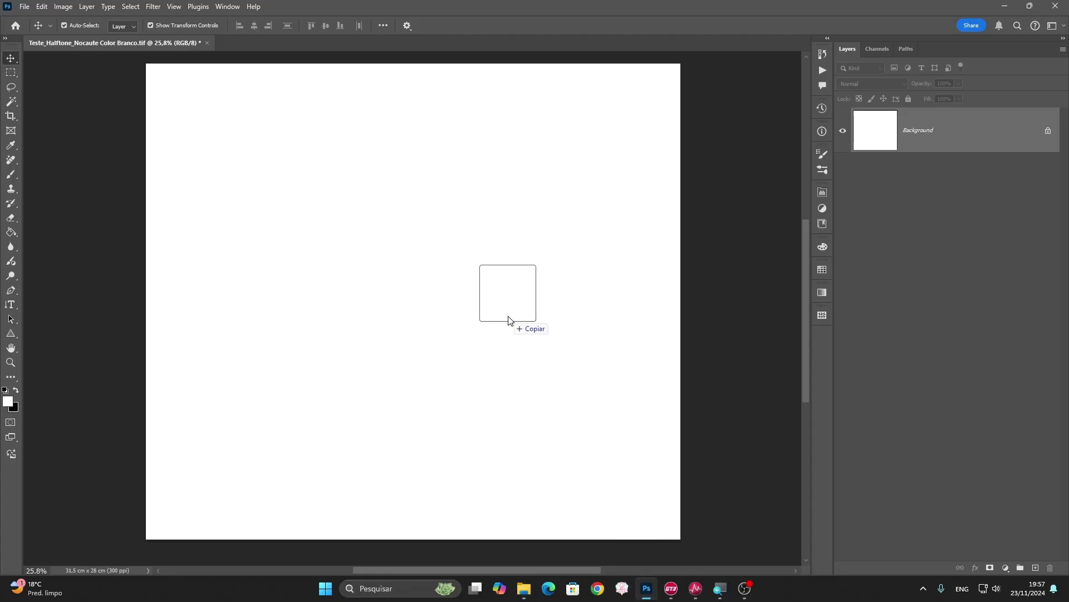
drag(682, 565, 506, 316)
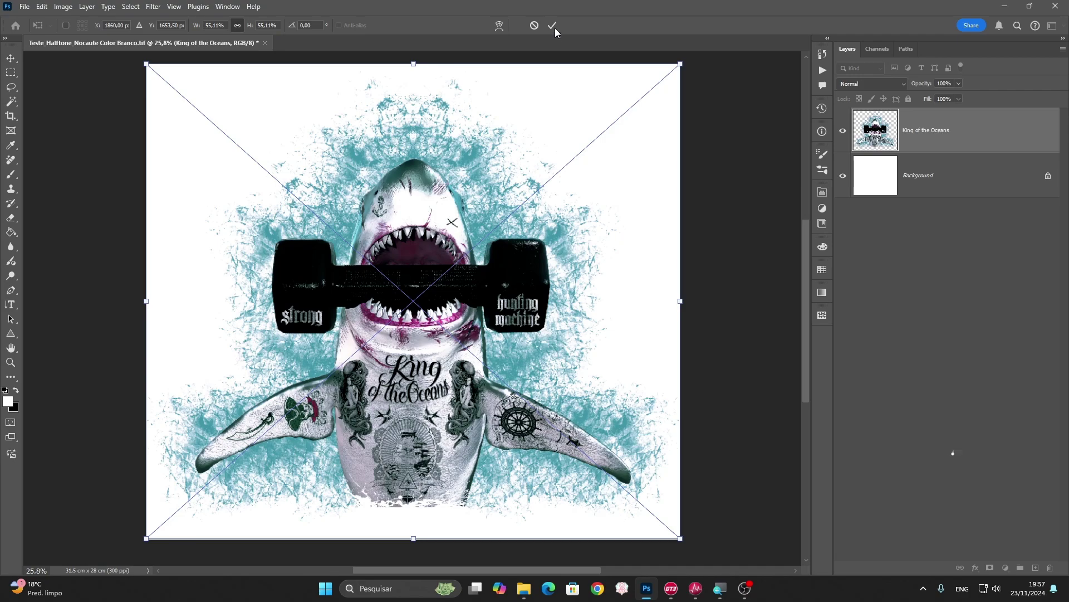
Step: Commit the placed shark artwork at its size and hide the white Background layer
click(552, 25)
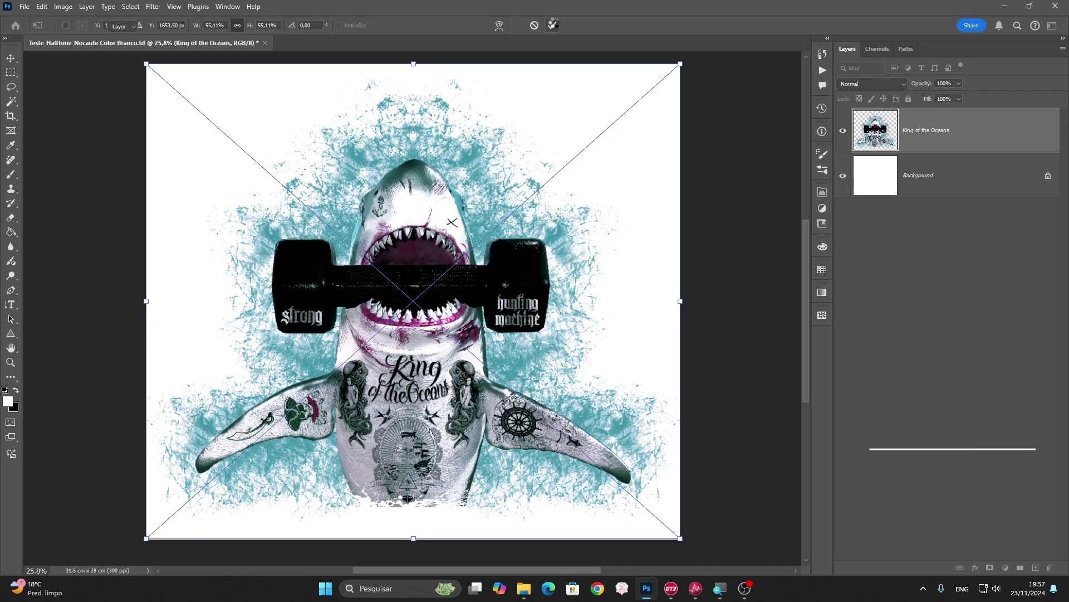
key(z)
click(381, 259)
mouse_move(405, 238)
mouse_down()
mouse_move(455, 237)
mouse_move(450, 244)
mouse_up()
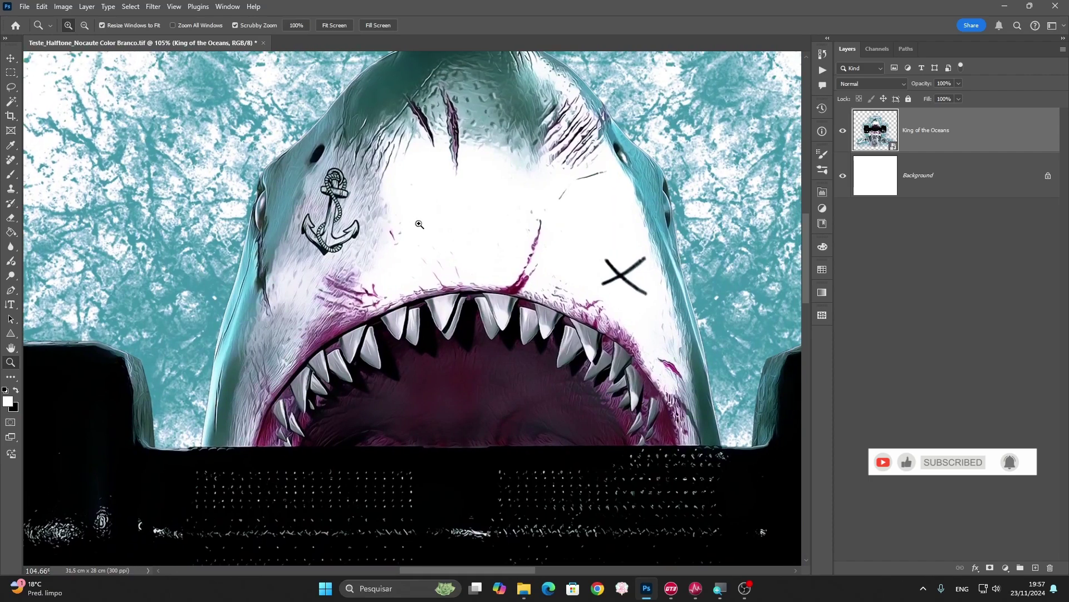
click(843, 176)
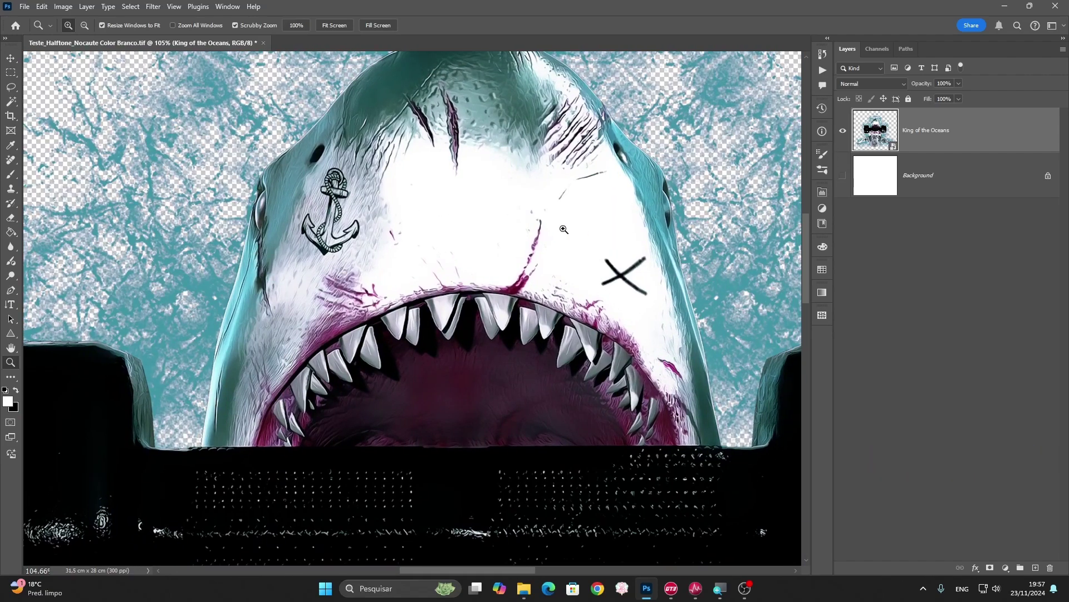
mouse_move(502, 301)
mouse_down()
mouse_move(449, 301)
mouse_move(484, 281)
mouse_up()
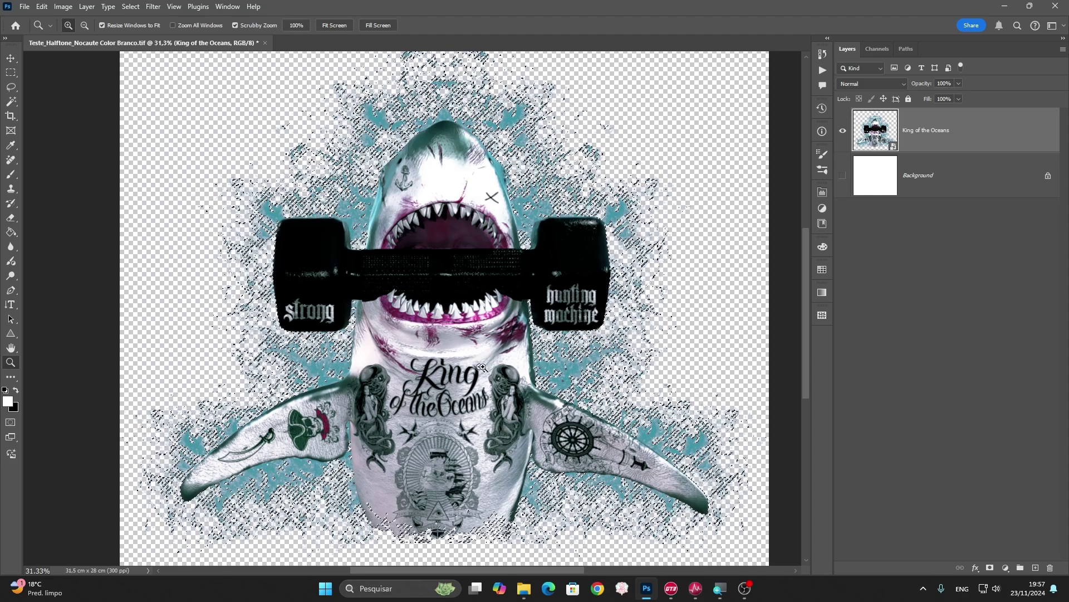
click(1006, 567)
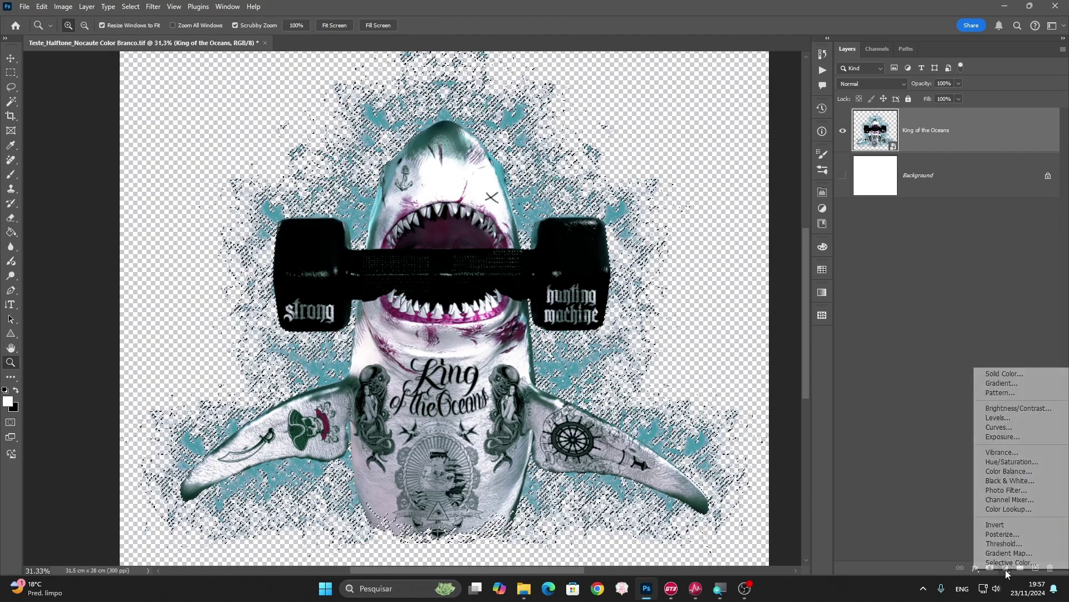
click(1004, 373)
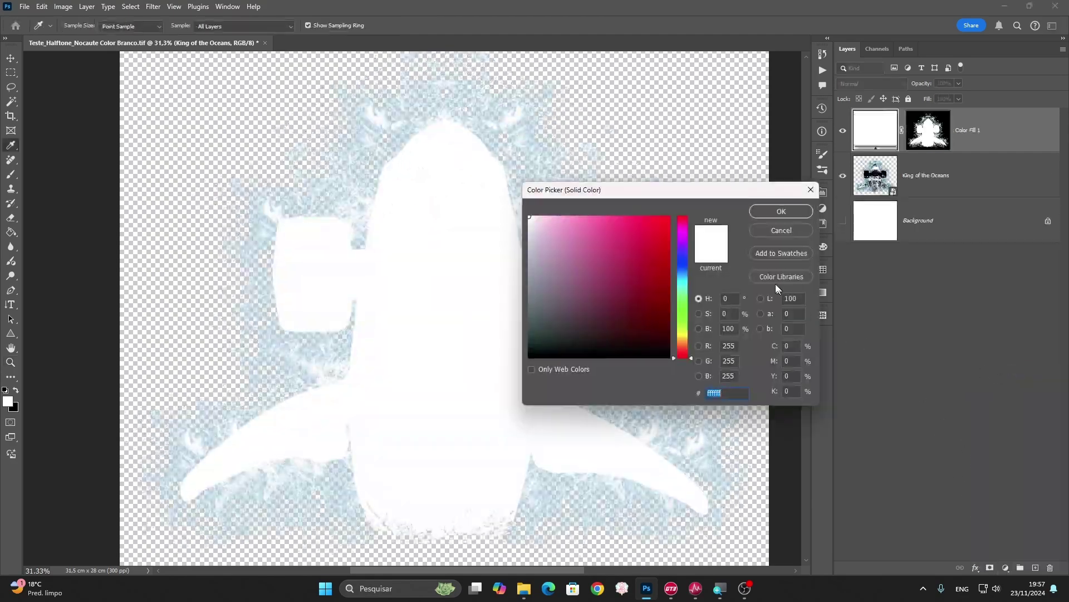
click(762, 210)
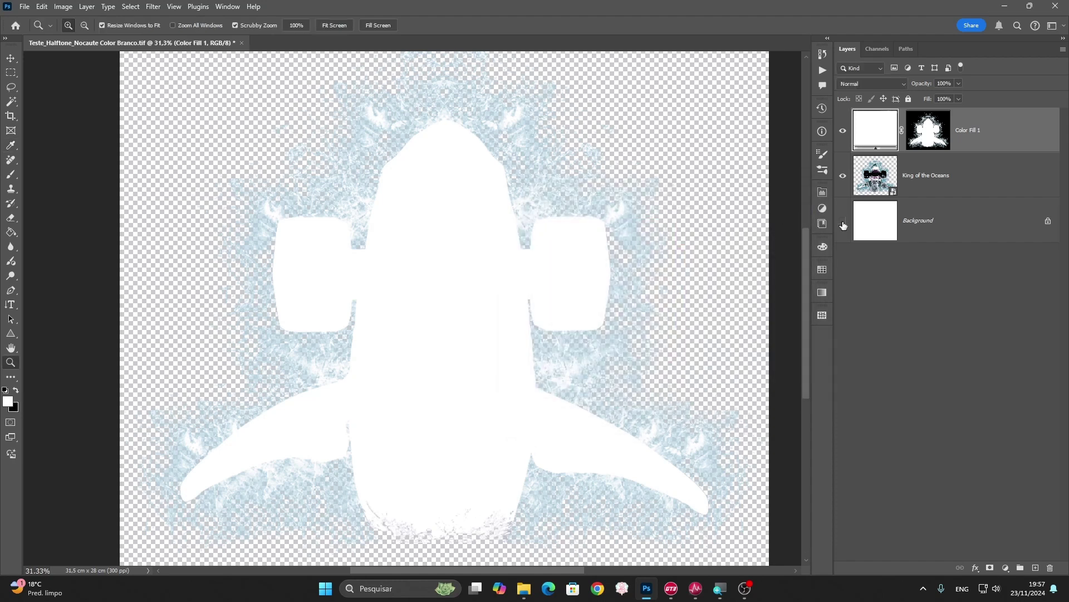
click(842, 175)
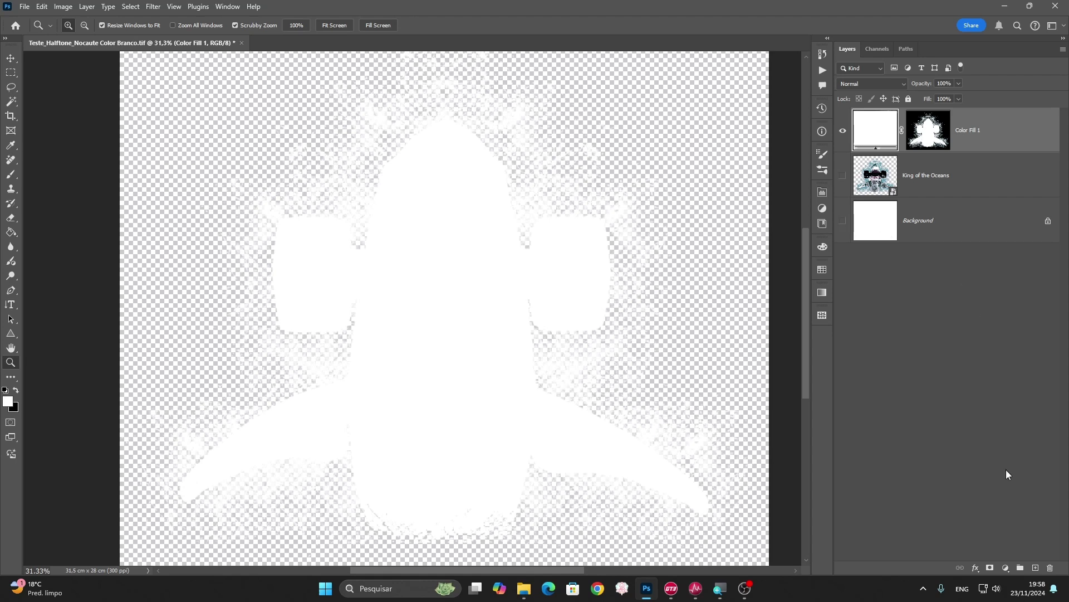
click(989, 220)
click(1006, 567)
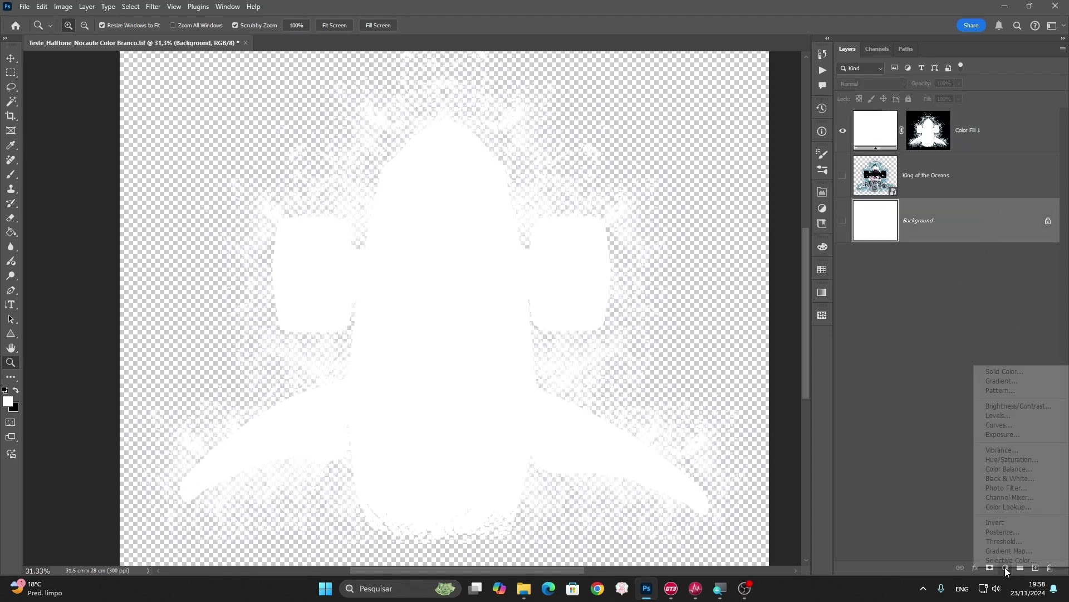
click(997, 372)
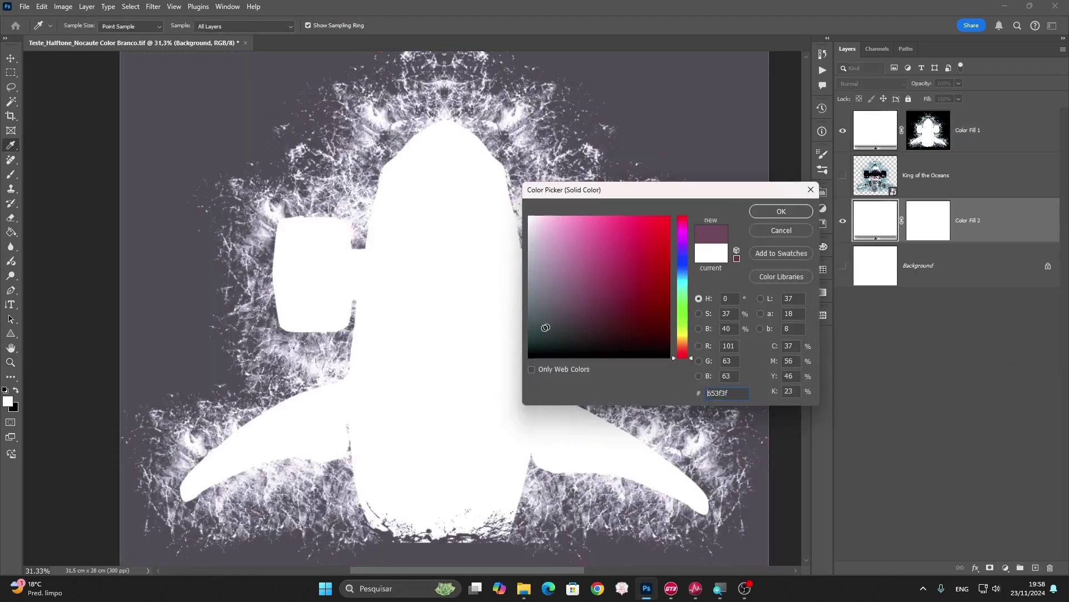
drag(546, 322, 496, 384)
click(781, 212)
key(z)
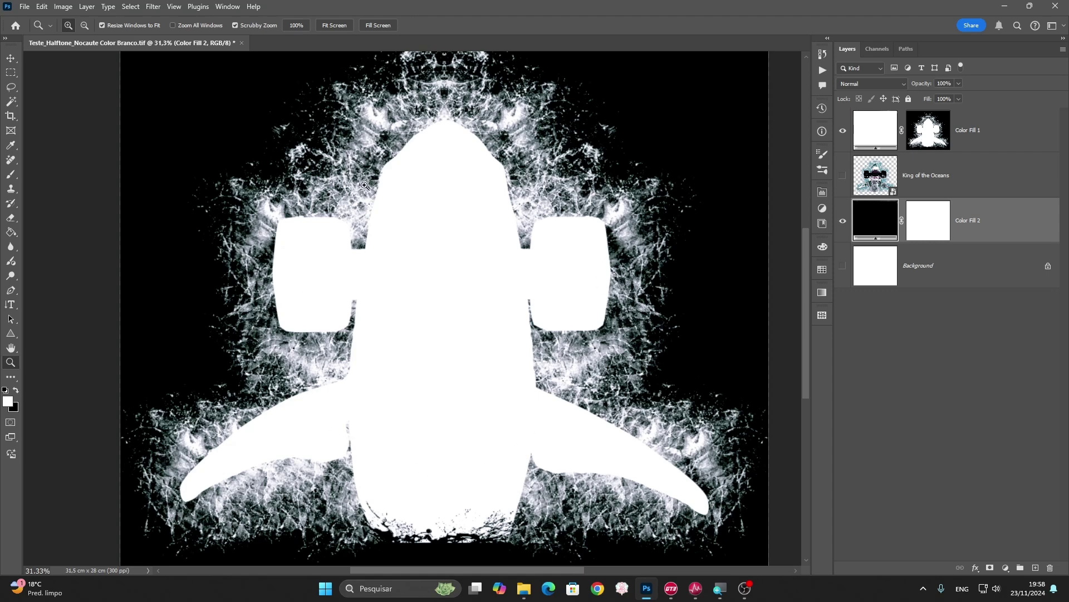
drag(427, 265, 430, 278)
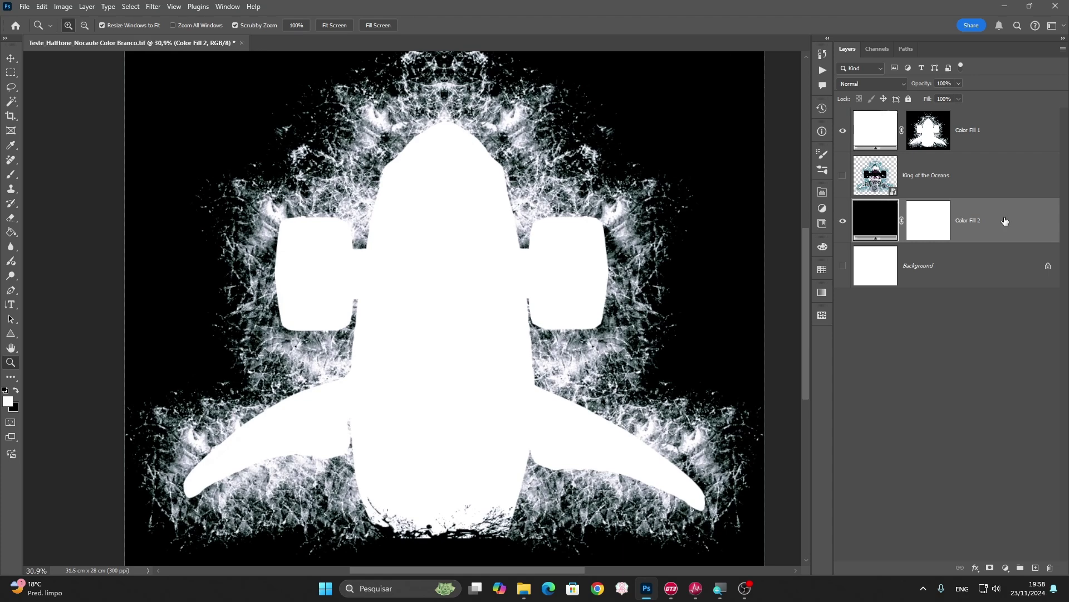
key(Delete)
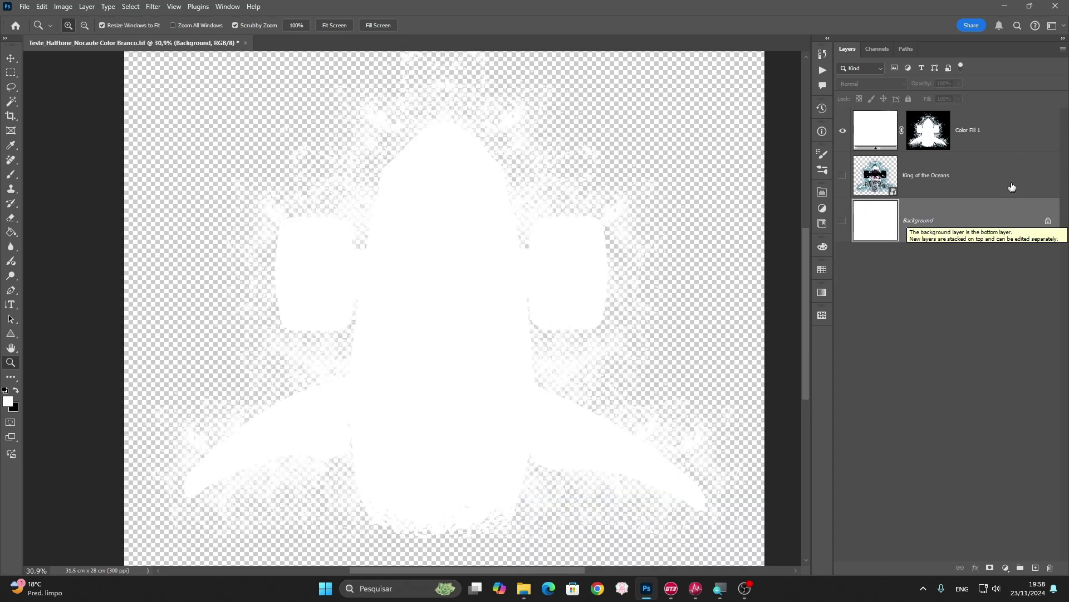
click(1014, 140)
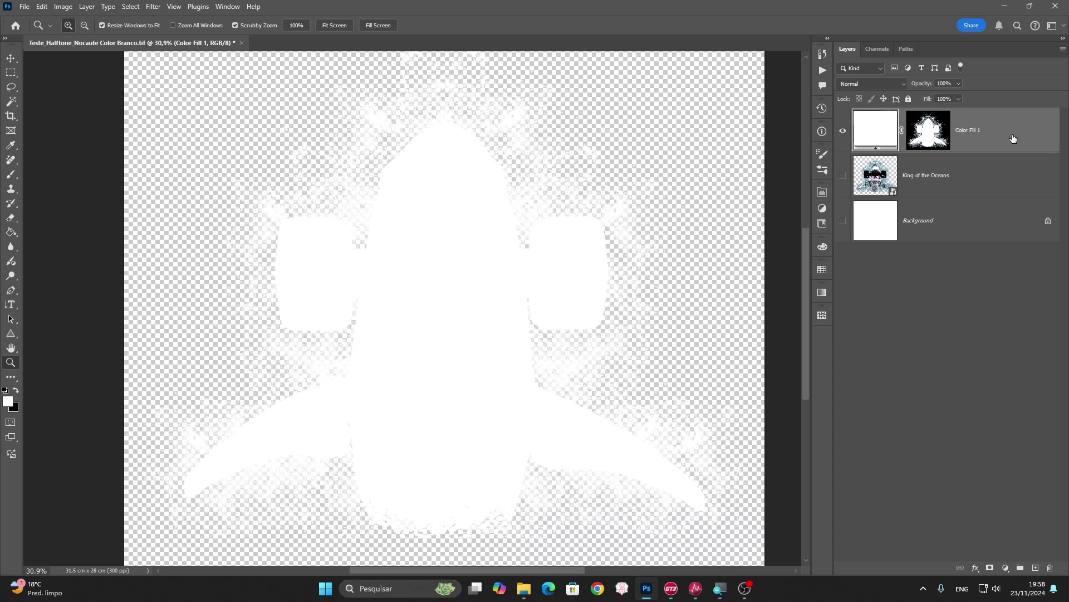
key(Delete)
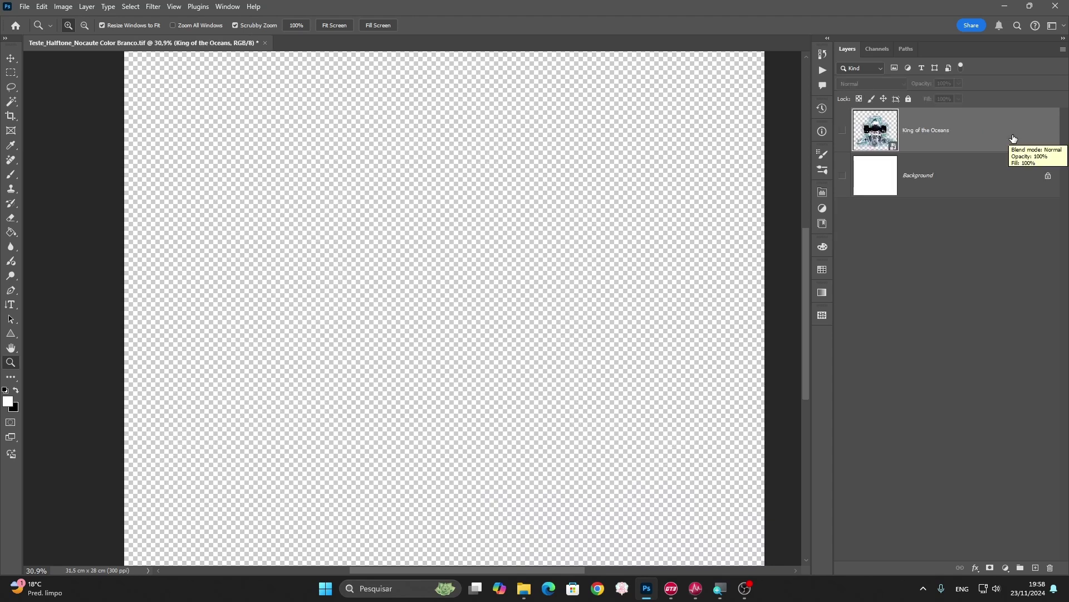
click(843, 175)
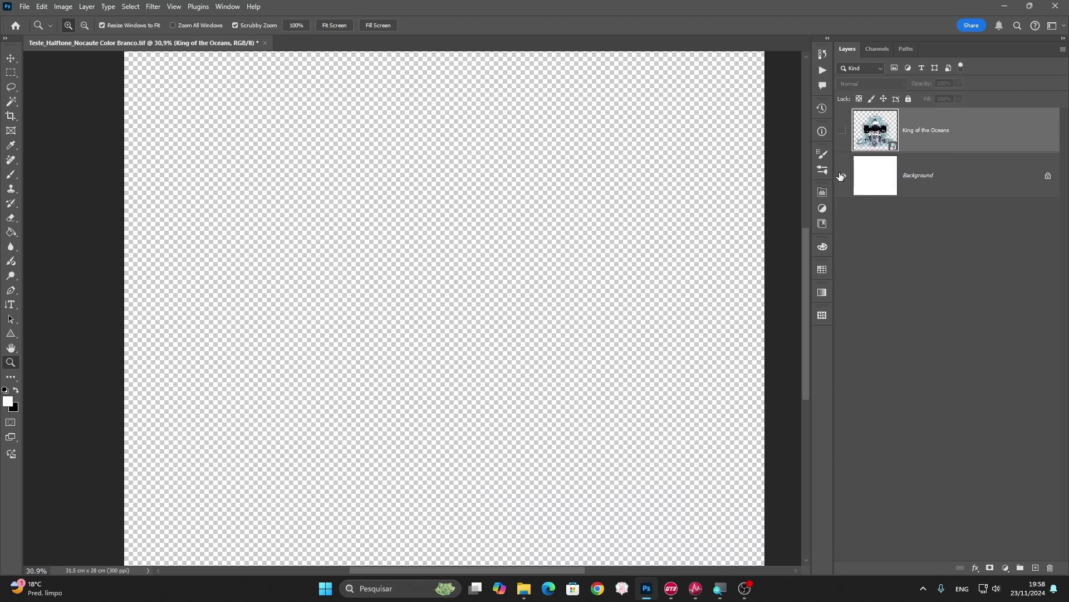
click(843, 133)
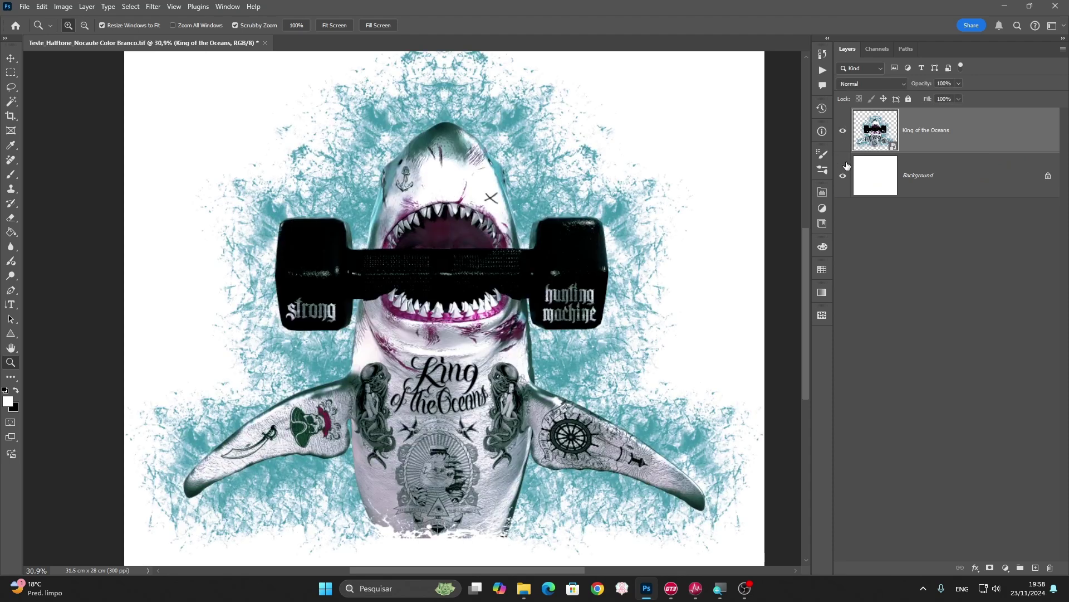
click(843, 175)
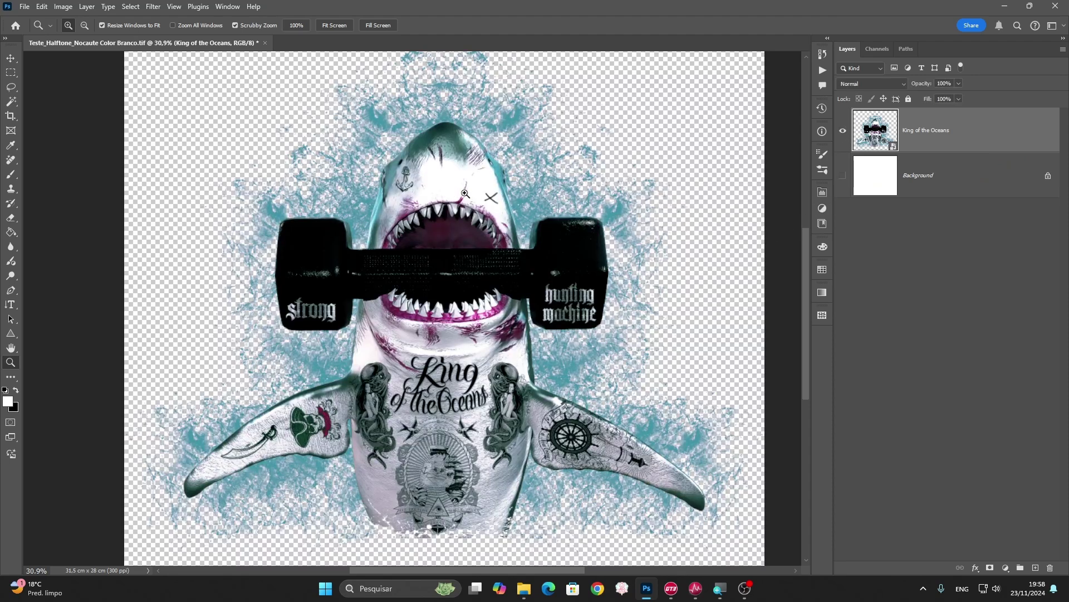
mouse_move(464, 195)
mouse_down()
mouse_move(452, 208)
mouse_move(466, 211)
mouse_move(449, 208)
mouse_move(450, 230)
mouse_move(416, 207)
mouse_up()
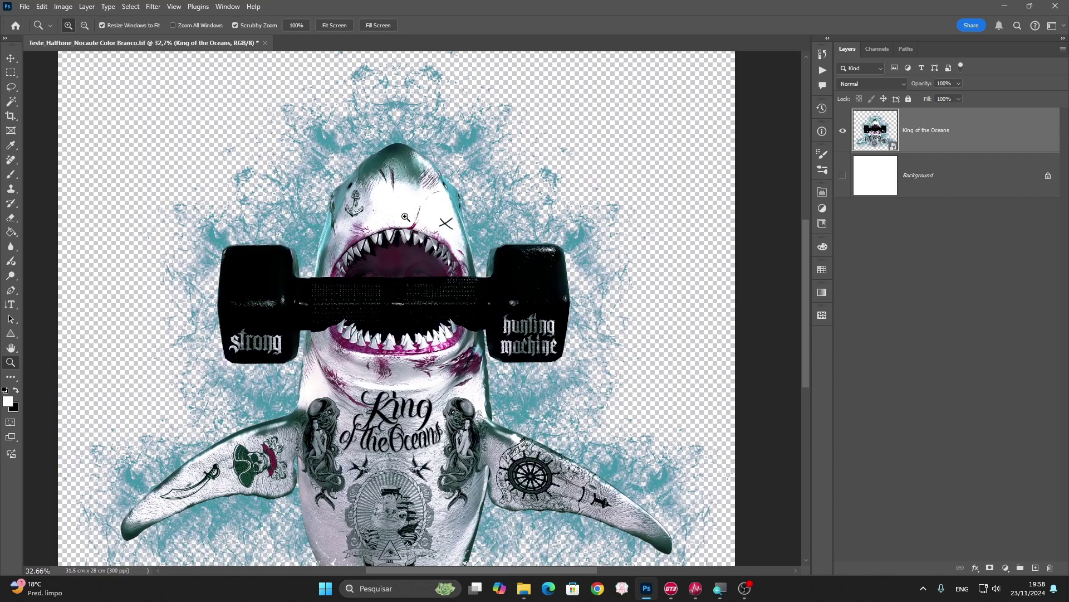
Step: Run the Halftone Nocaute Color step 1 script, continuing past its messages and 300 PPI warning
click(25, 7)
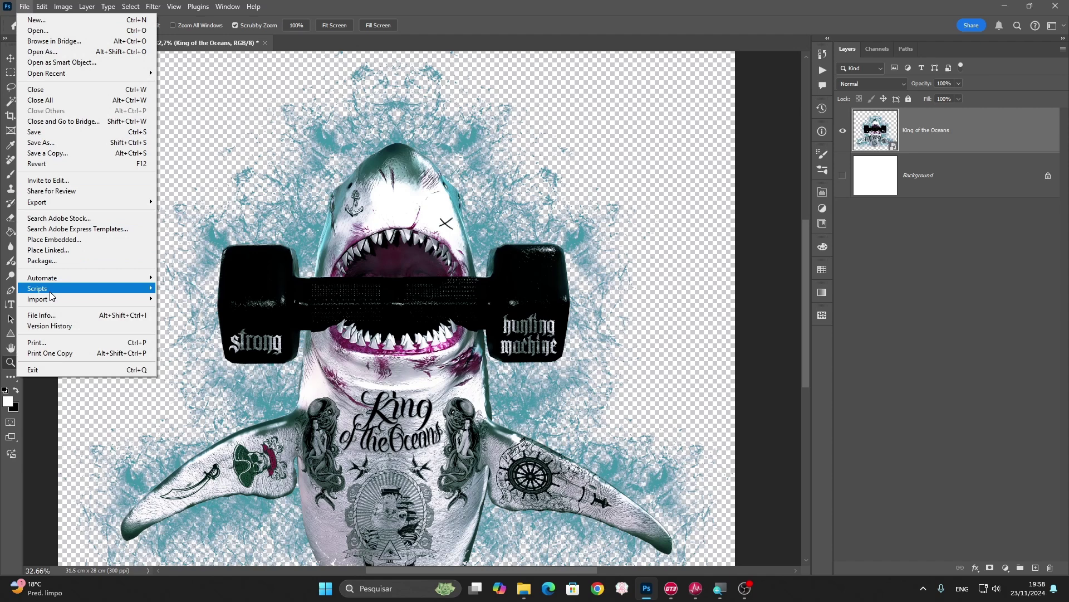
mouse_move(38, 289)
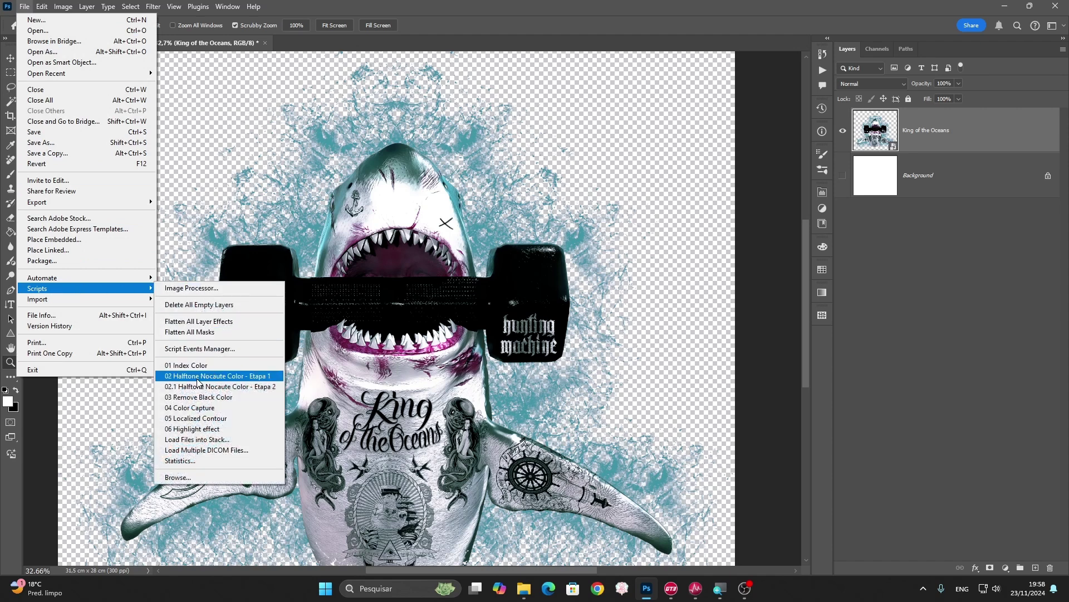
click(230, 378)
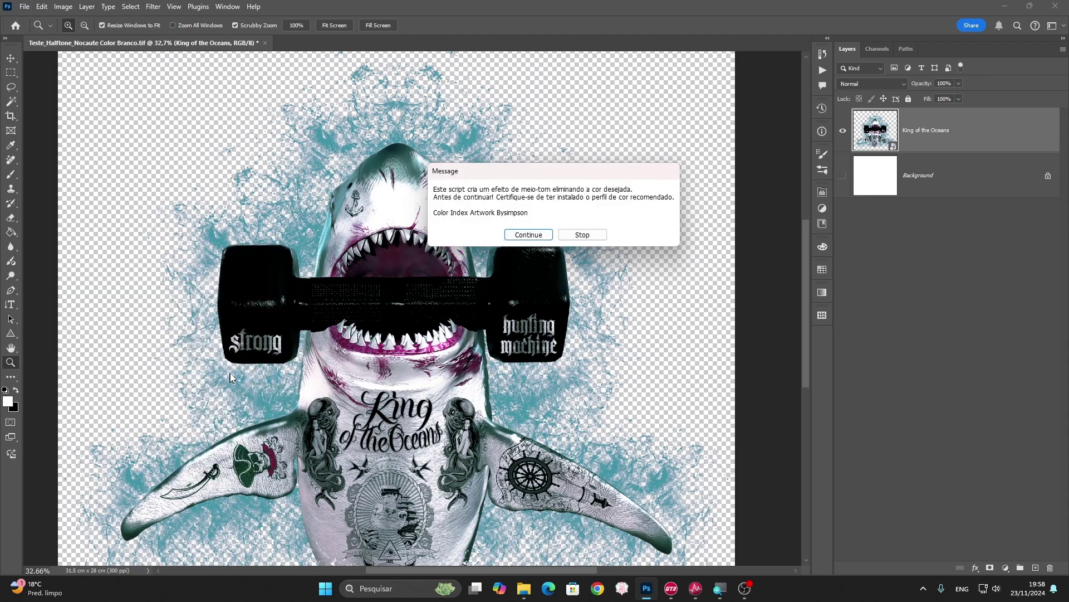
click(526, 237)
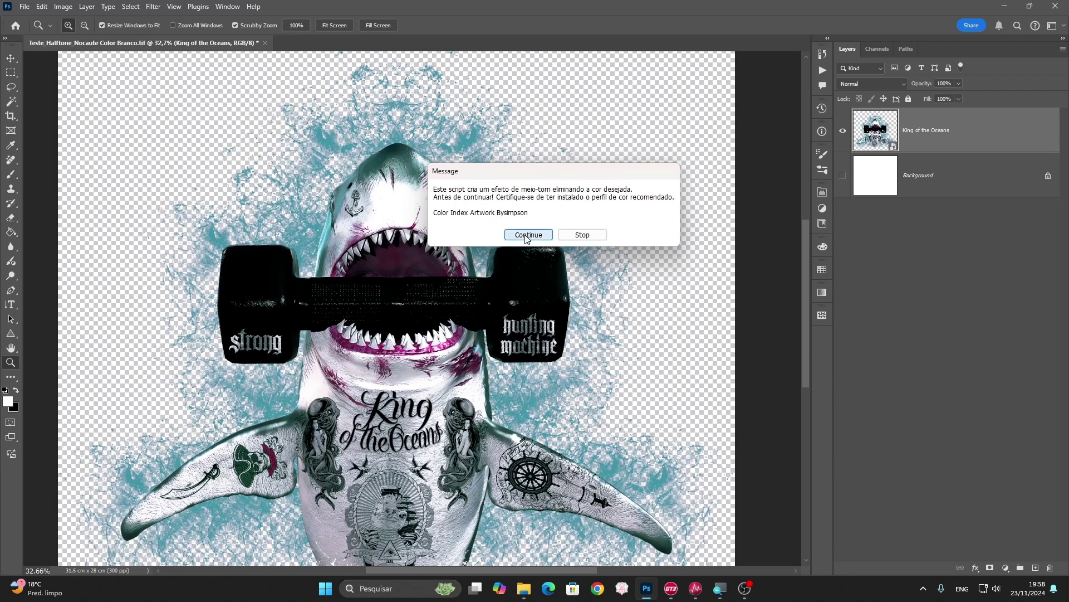
click(486, 223)
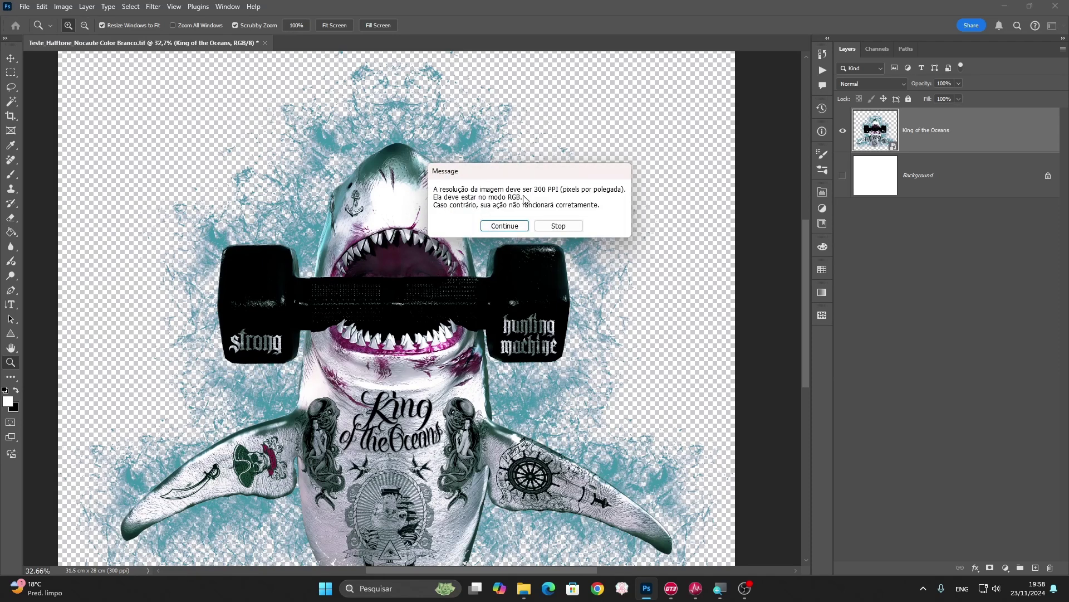
click(487, 223)
click(498, 235)
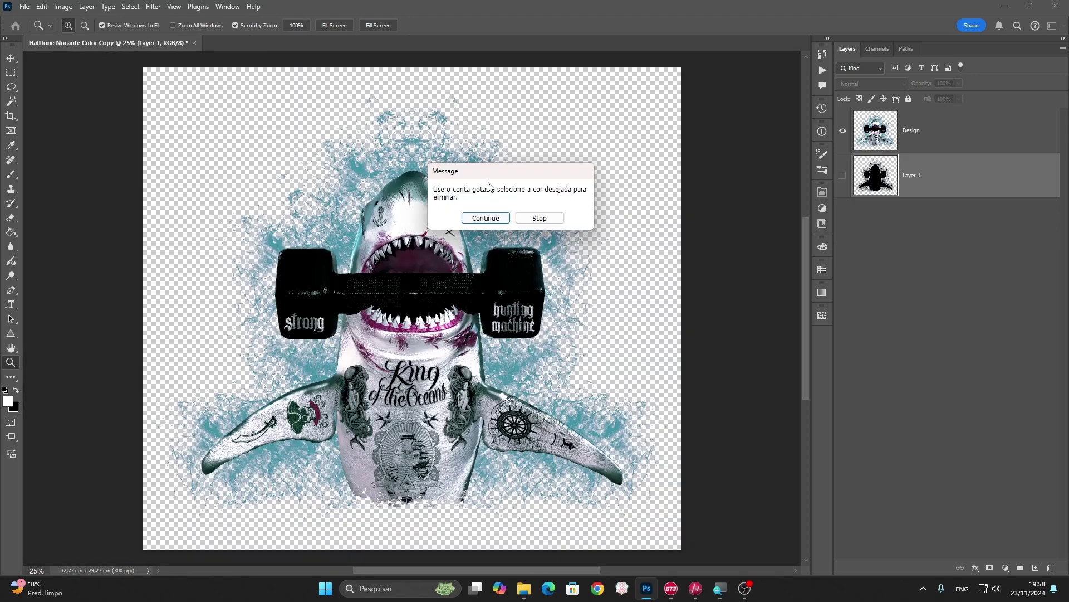
drag(489, 185, 595, 214)
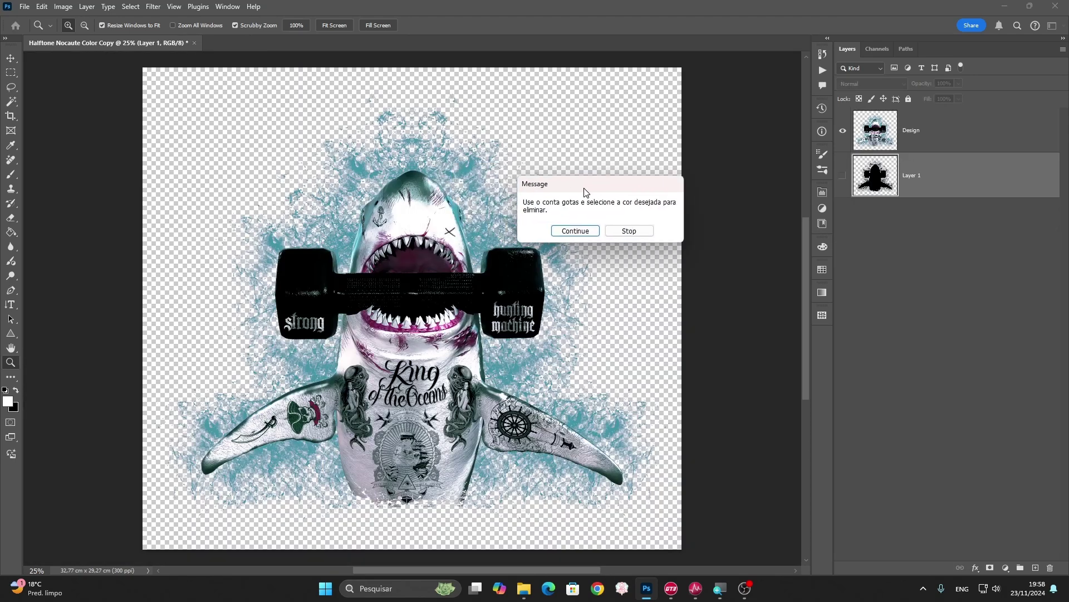
Step: Keep the default Color Fill 1 name and set its colour to white (ffffff)
click(587, 251)
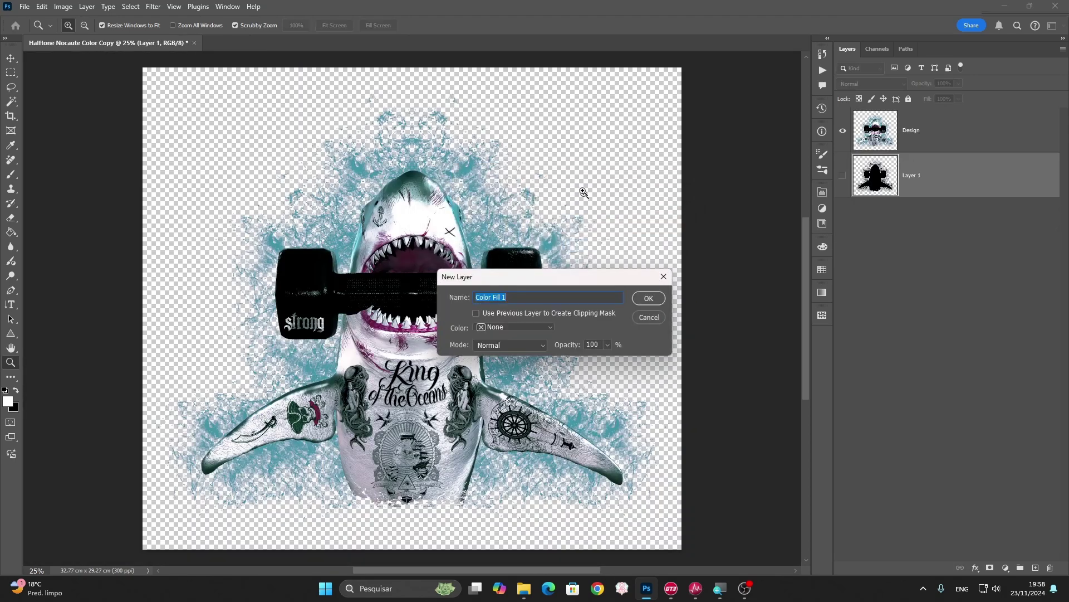
click(648, 301)
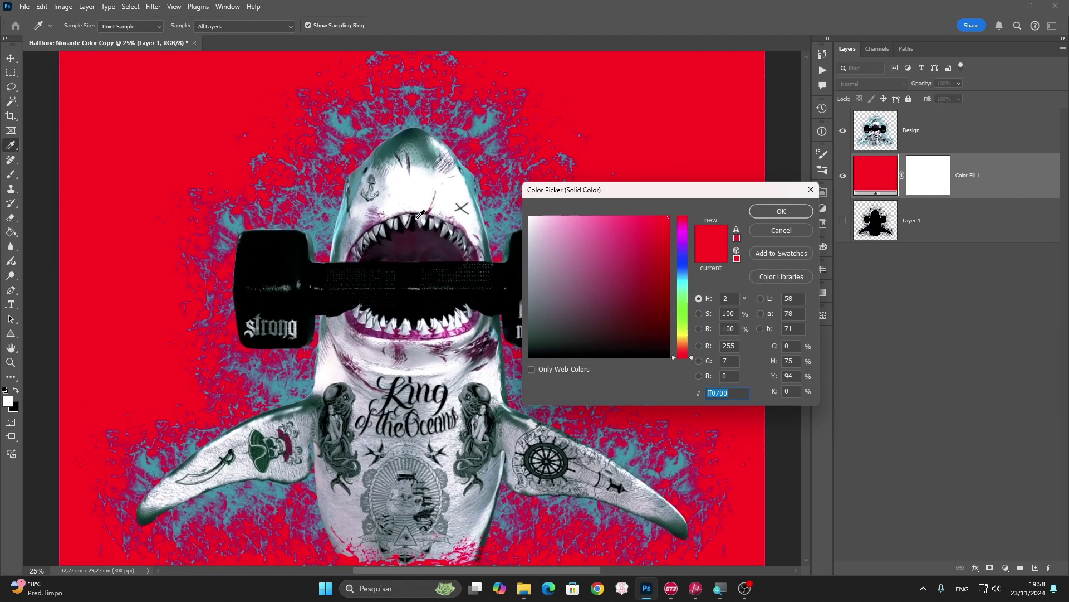
key(ctrl+plus)
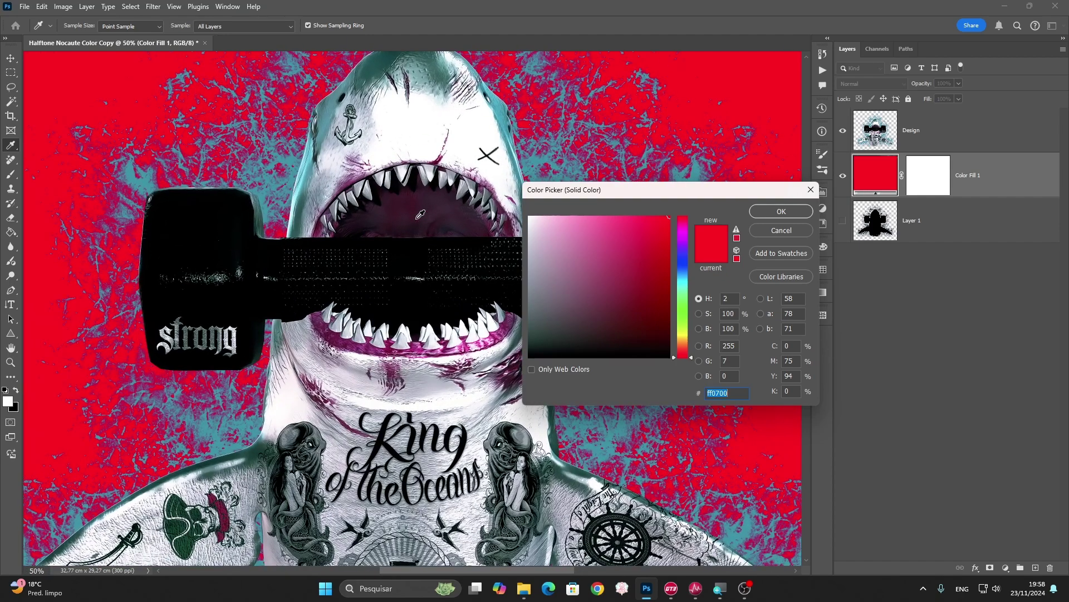
key(BackSpace)
scroll(419, 207, up, 2)
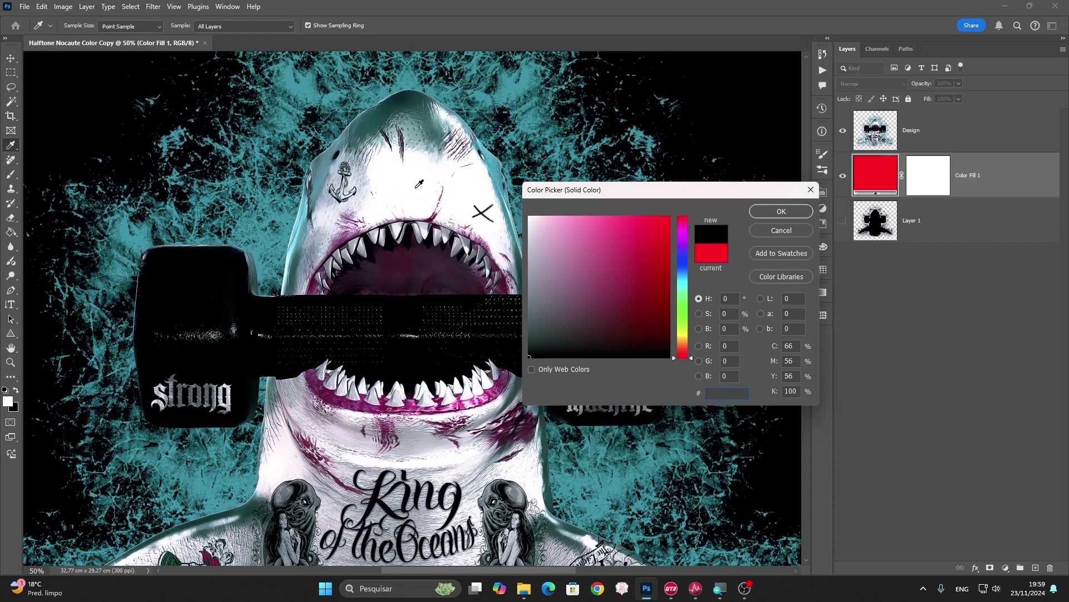
text(ffffff)
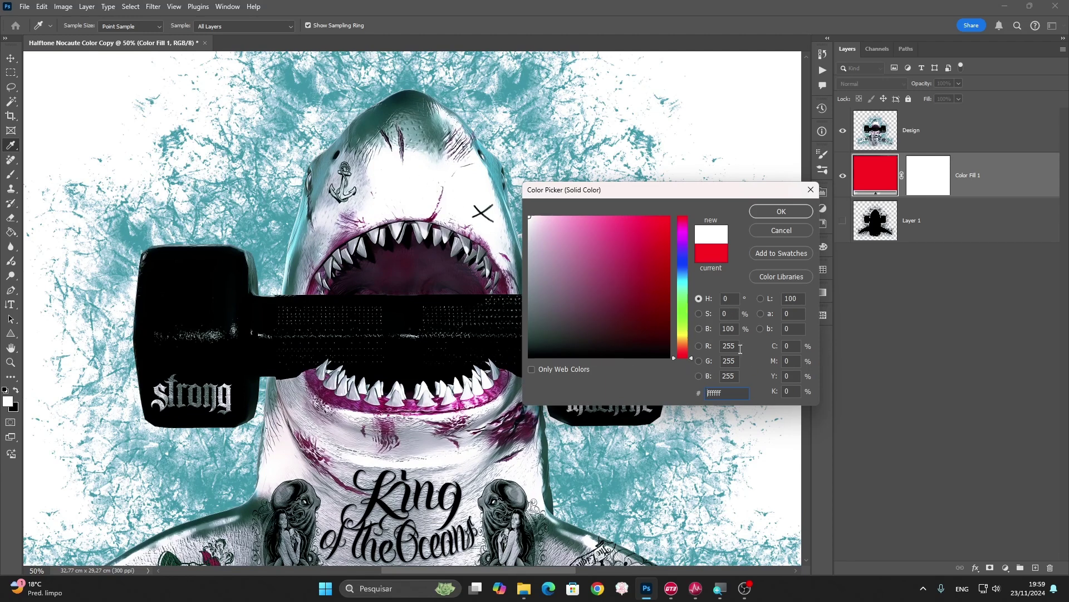
click(780, 212)
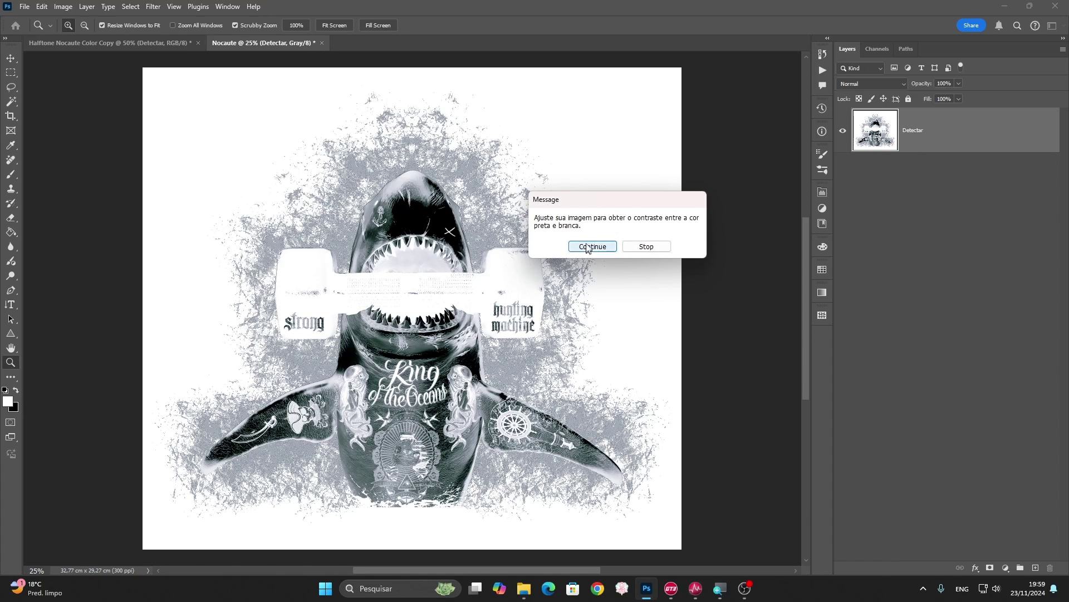
Step: Apply Levels to the Detectar layer with input values 14, 1,09 and 113
click(584, 247)
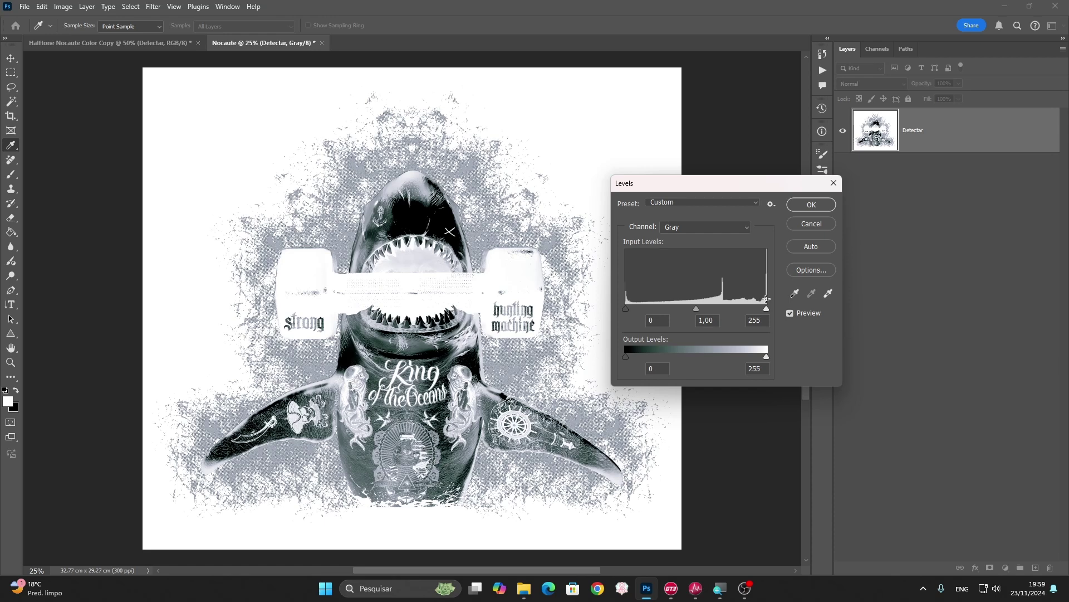
drag(766, 308, 700, 308)
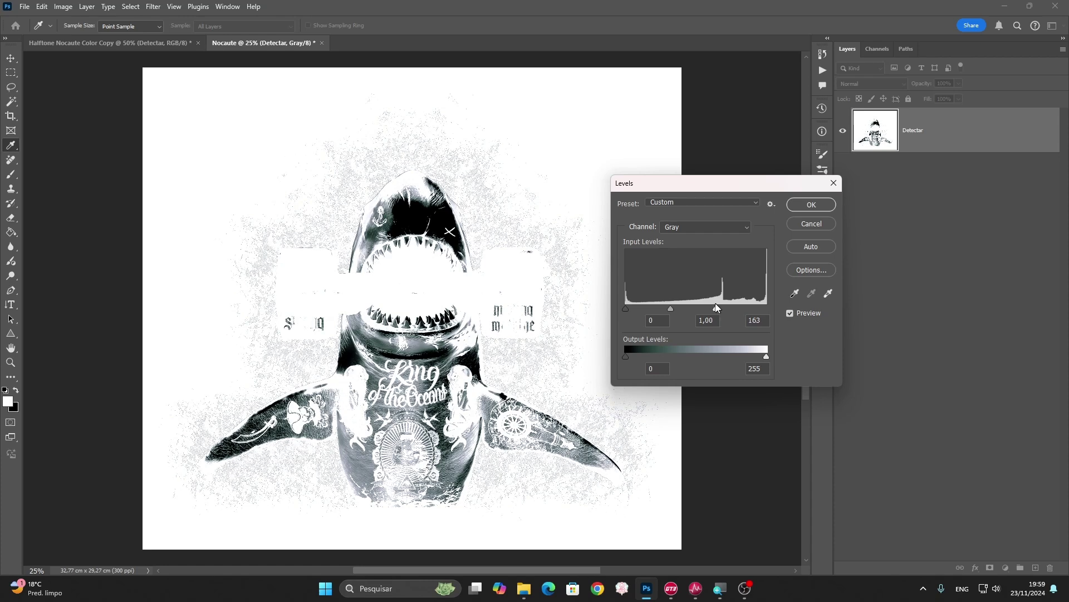
click(698, 301)
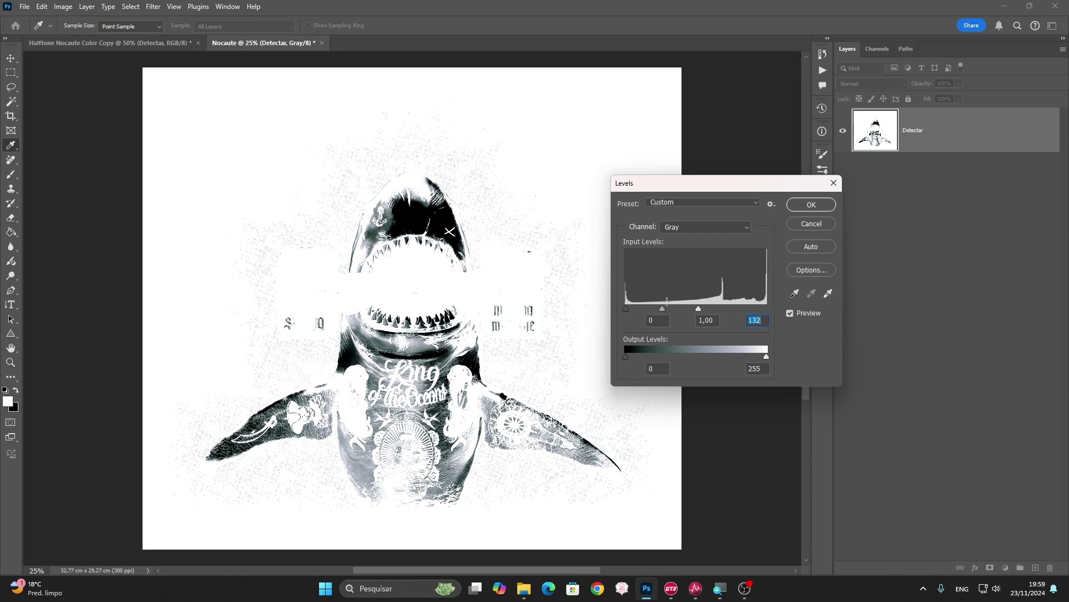
drag(662, 308, 694, 308)
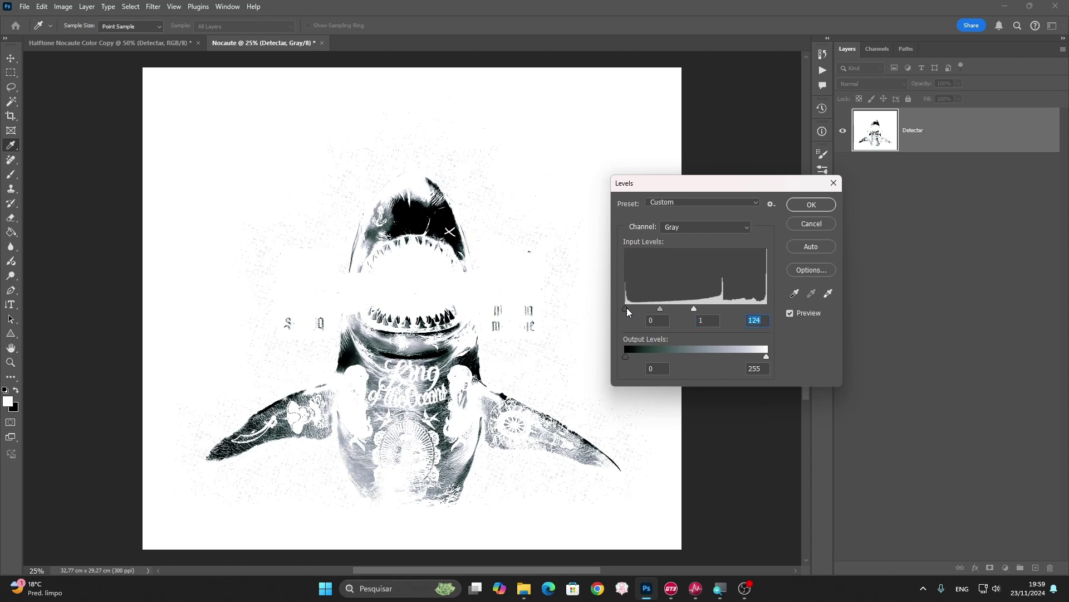
mouse_move(628, 308)
mouse_down()
mouse_move(688, 309)
mouse_move(636, 308)
mouse_up()
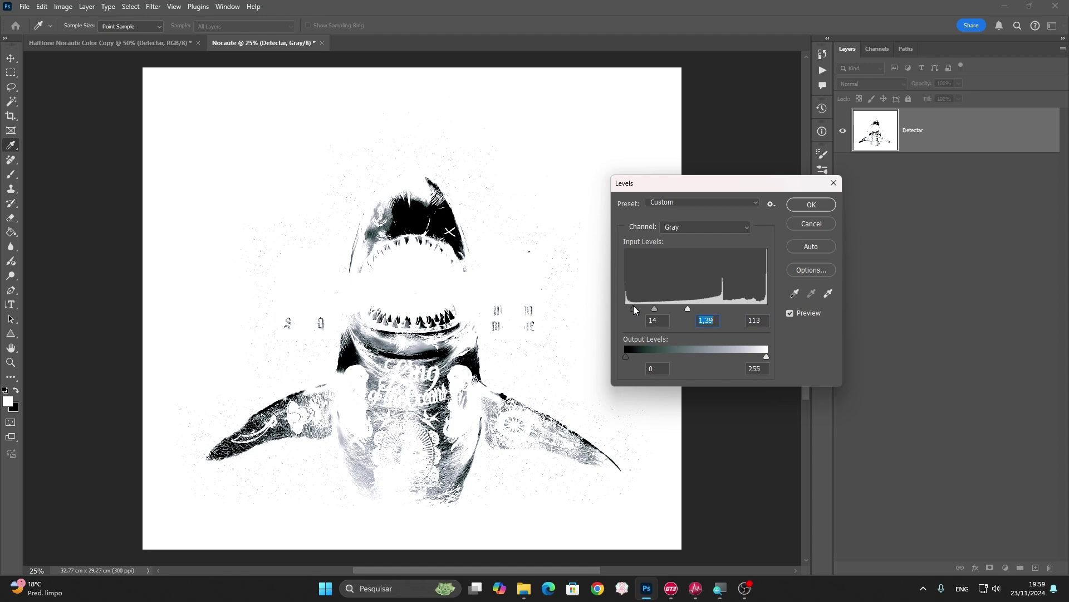
click(633, 307)
click(790, 313)
click(789, 312)
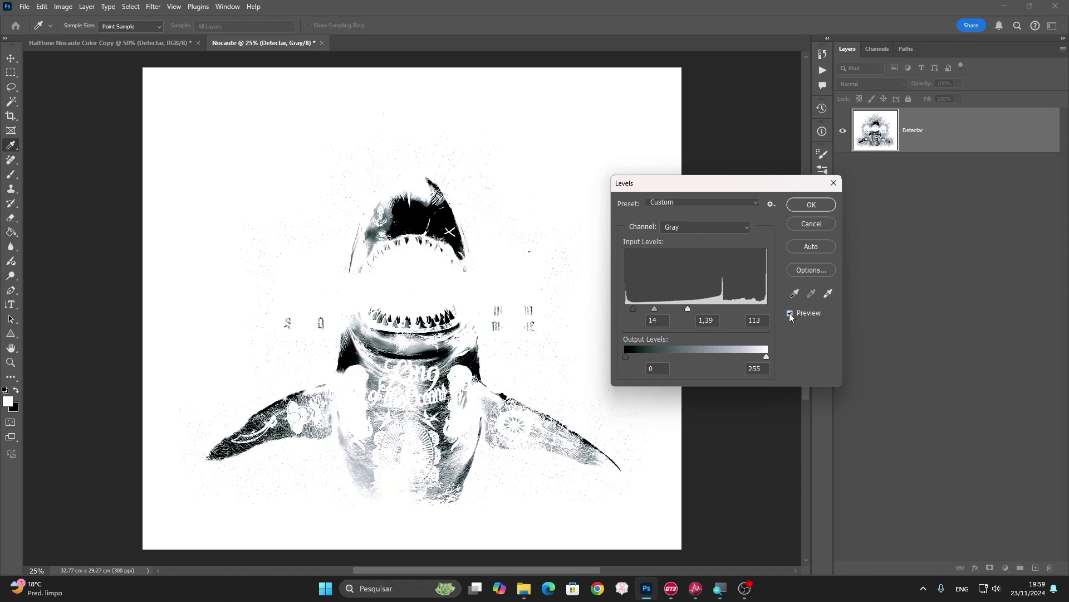
click(789, 313)
click(790, 313)
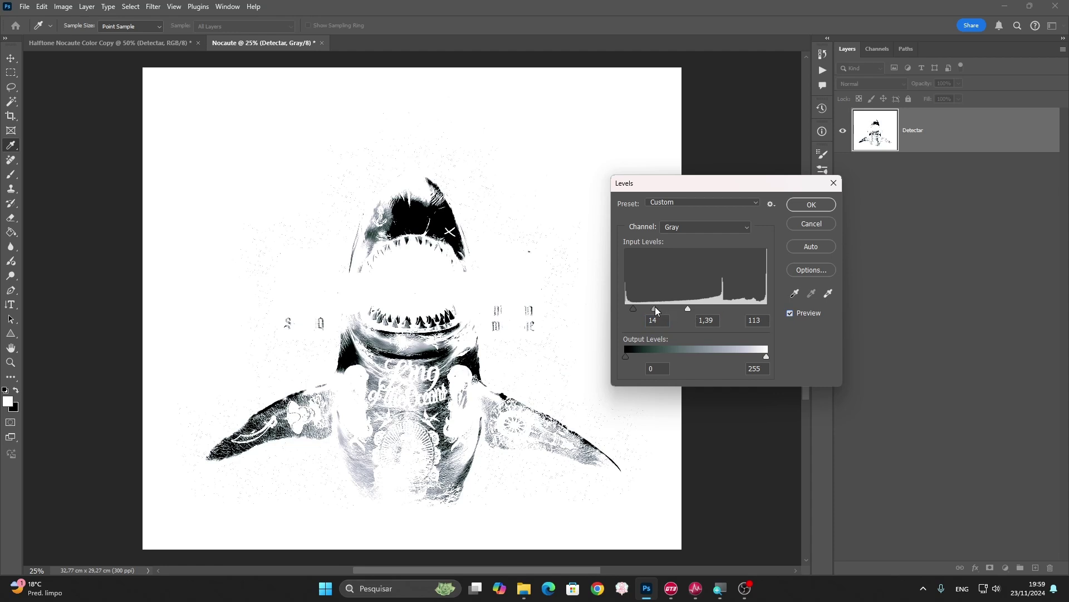
drag(656, 309, 660, 308)
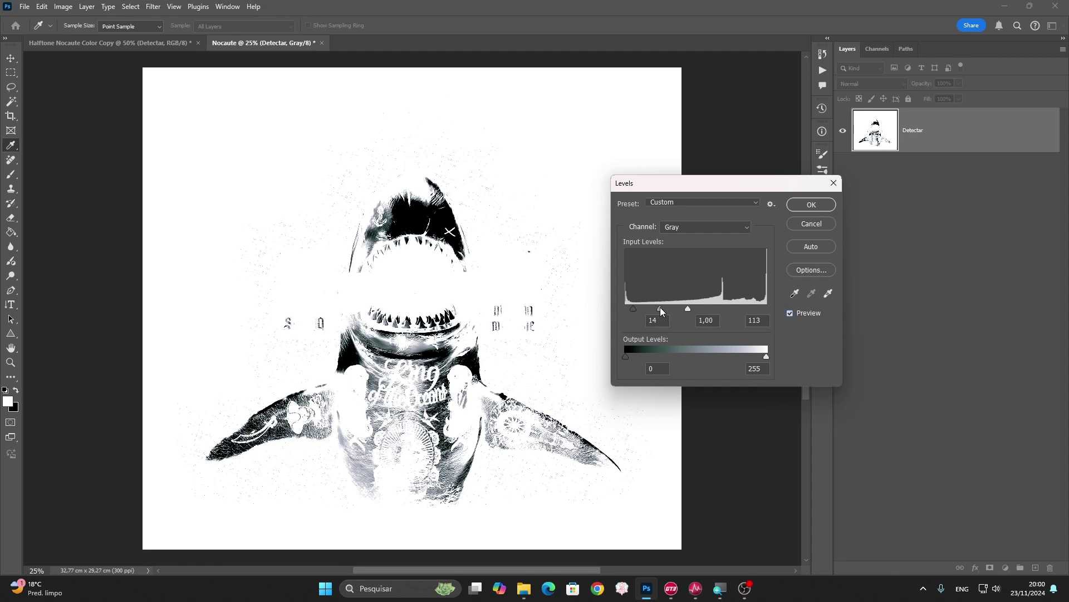
click(805, 206)
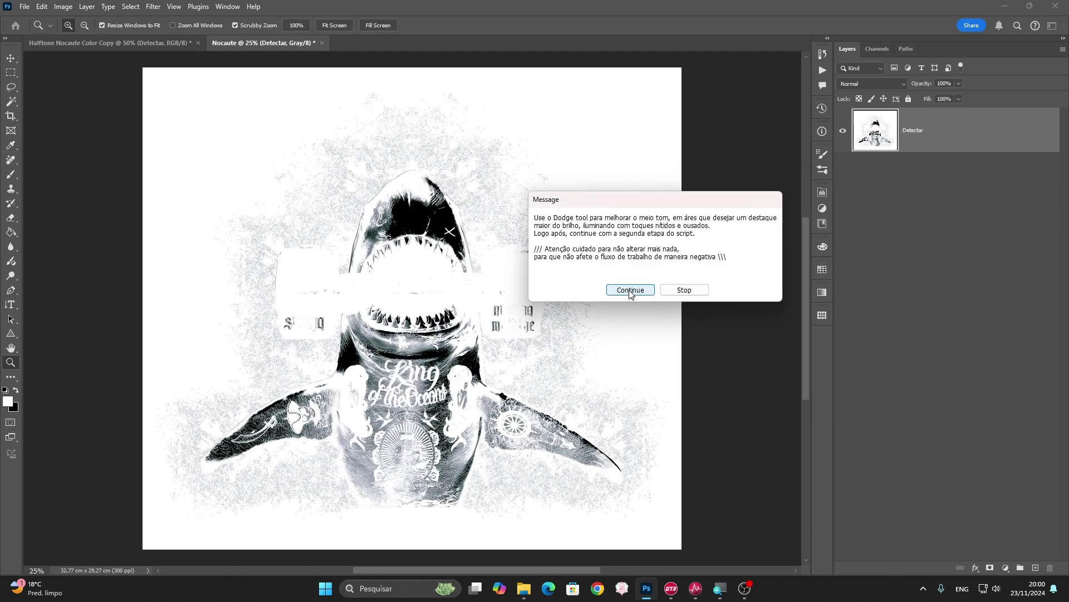
Step: Run the Etapa 2 script, flattening into a 300 ppi bitmap with a 30 lpi, 22° round halftone
click(629, 290)
click(25, 7)
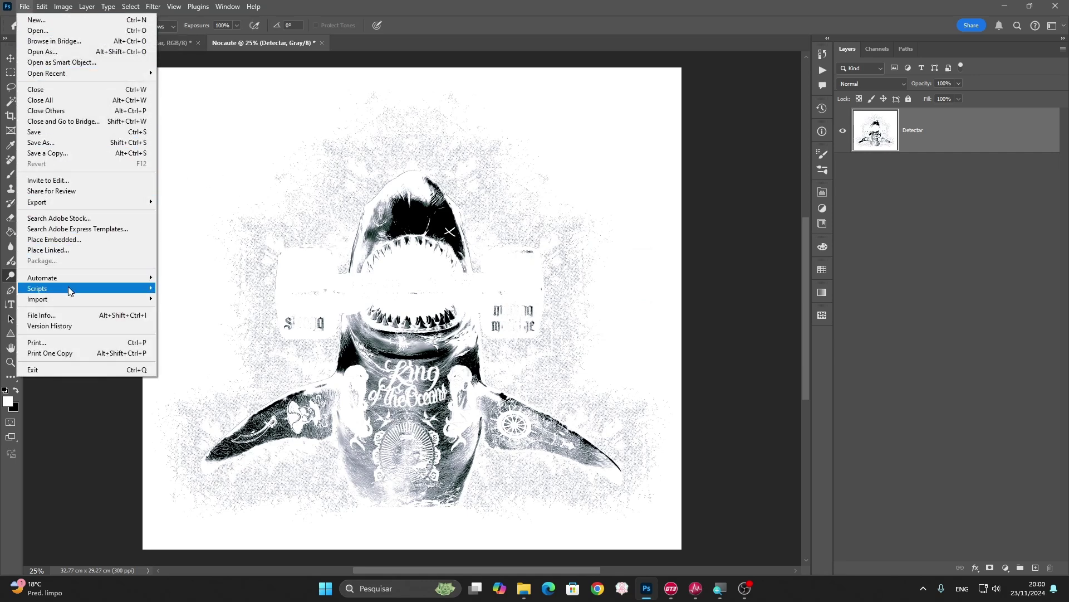
mouse_move(37, 288)
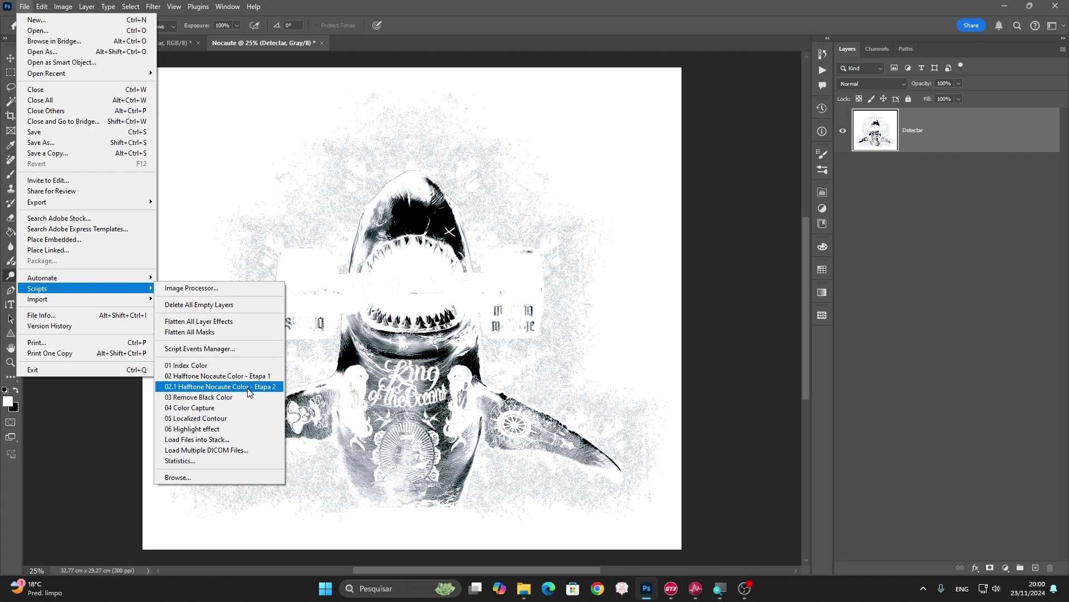
click(254, 390)
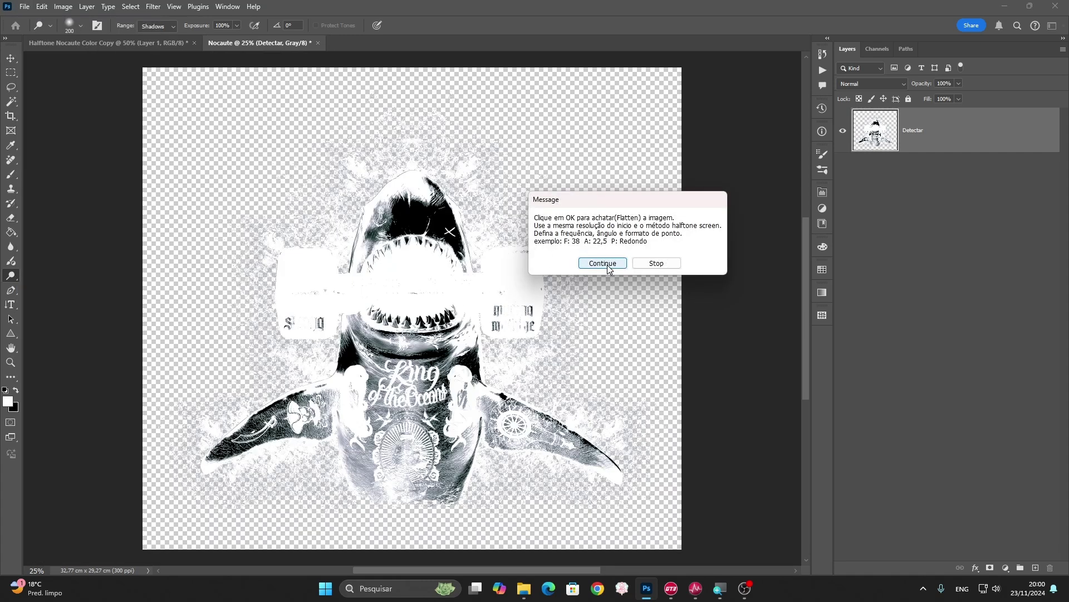
click(606, 263)
click(586, 248)
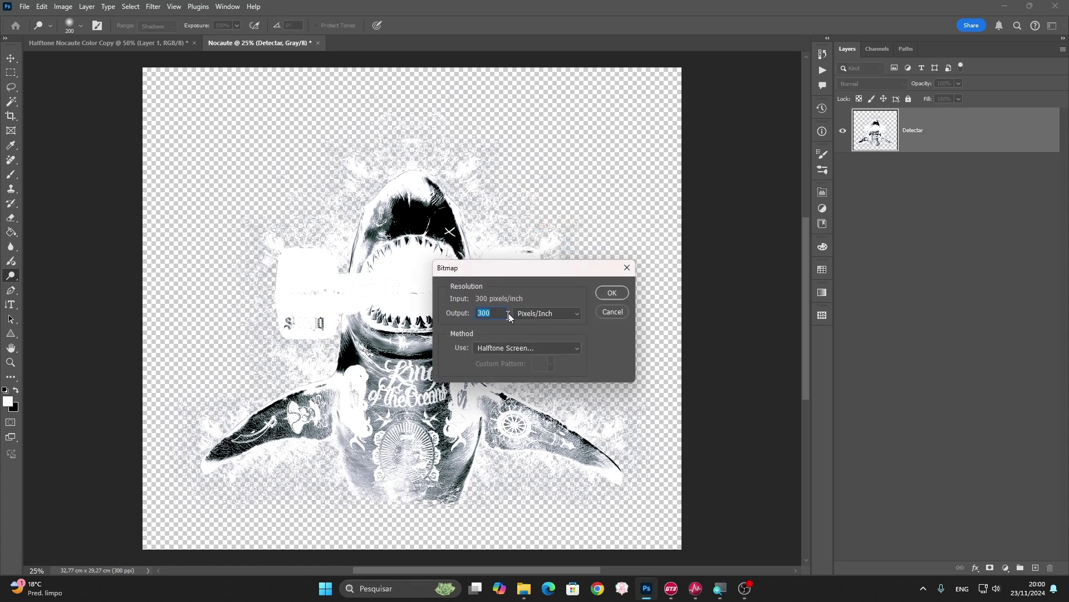
click(611, 293)
text(30)
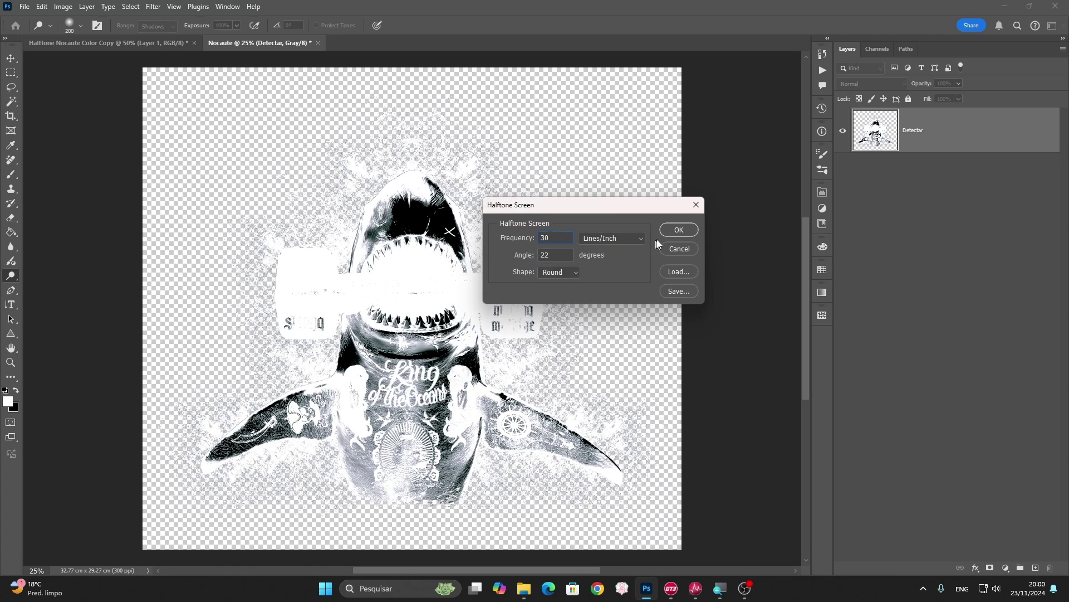
click(671, 233)
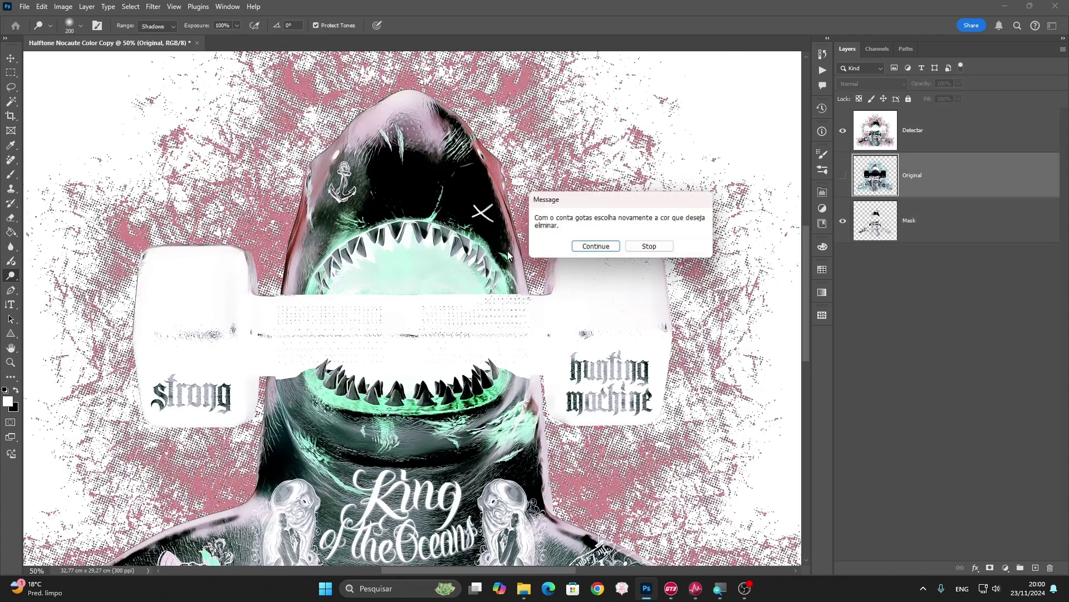
Step: Sample white as the colour to remove for the fill layer and let the script finish
click(607, 247)
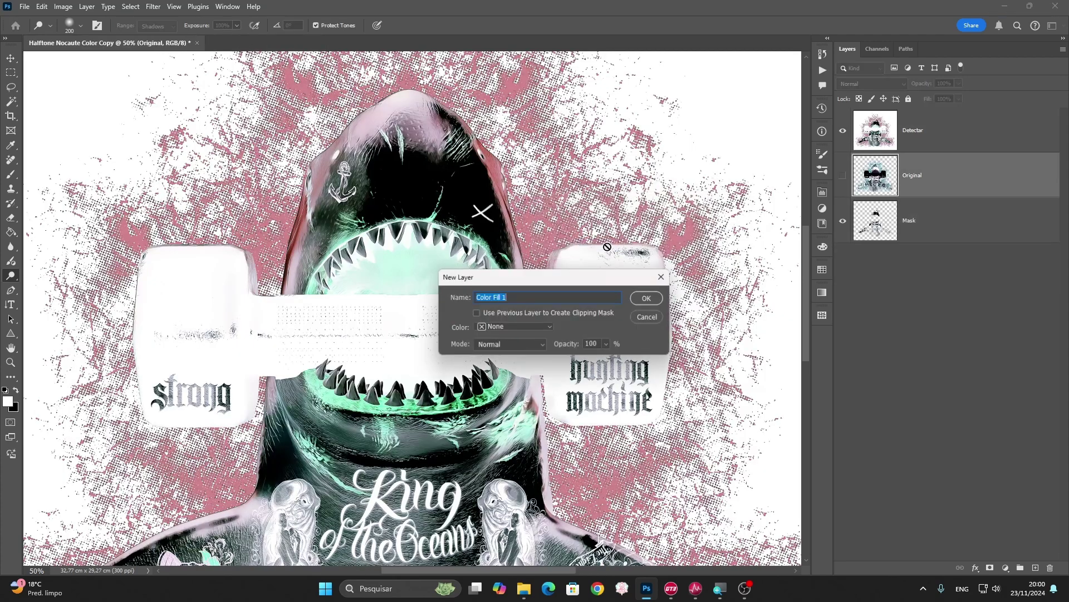
click(644, 298)
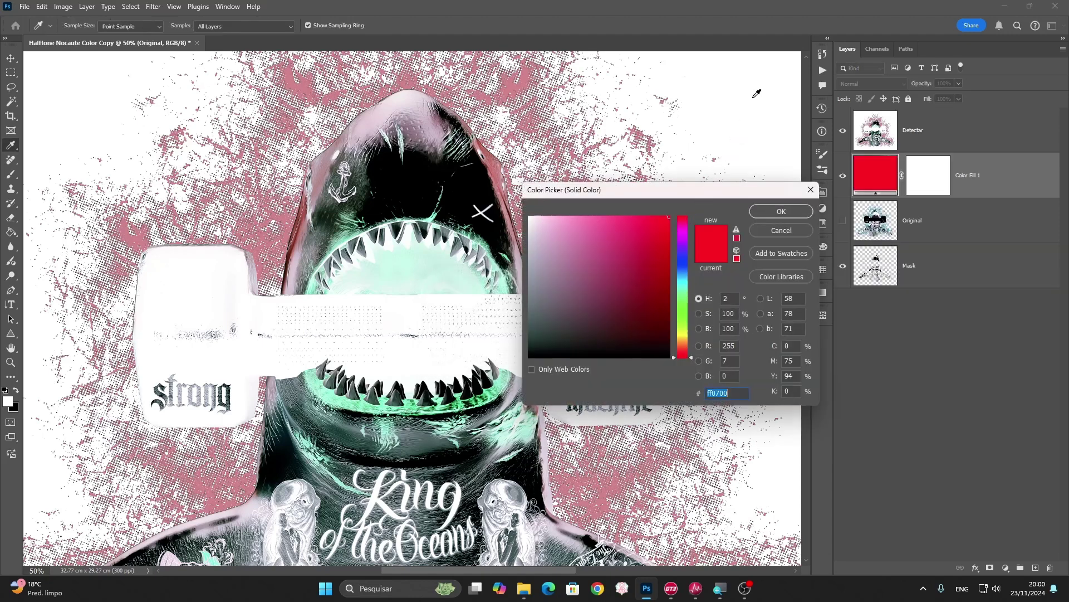
click(749, 95)
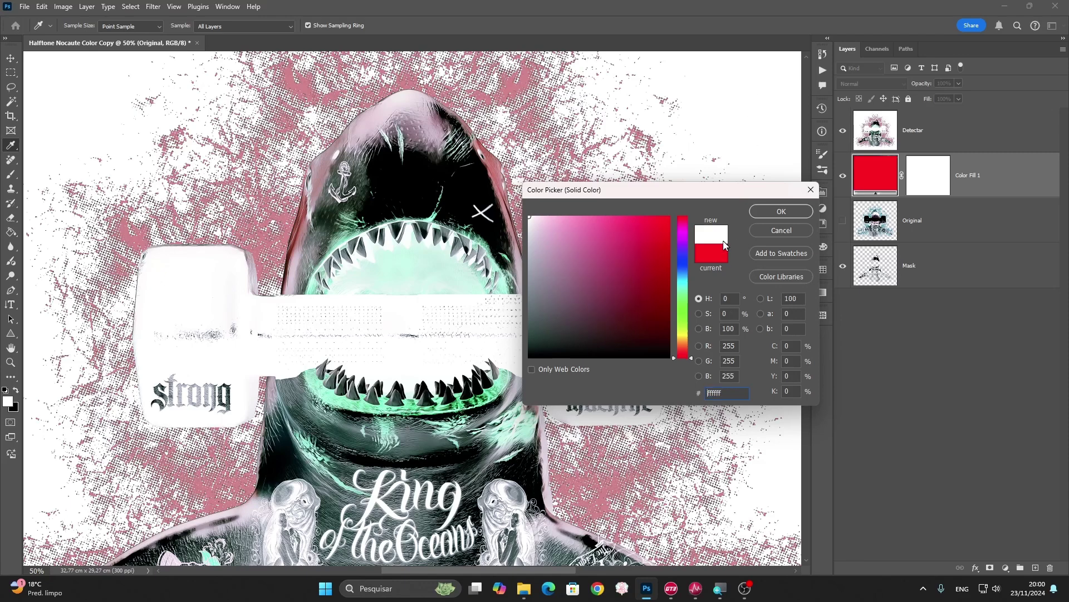
click(783, 212)
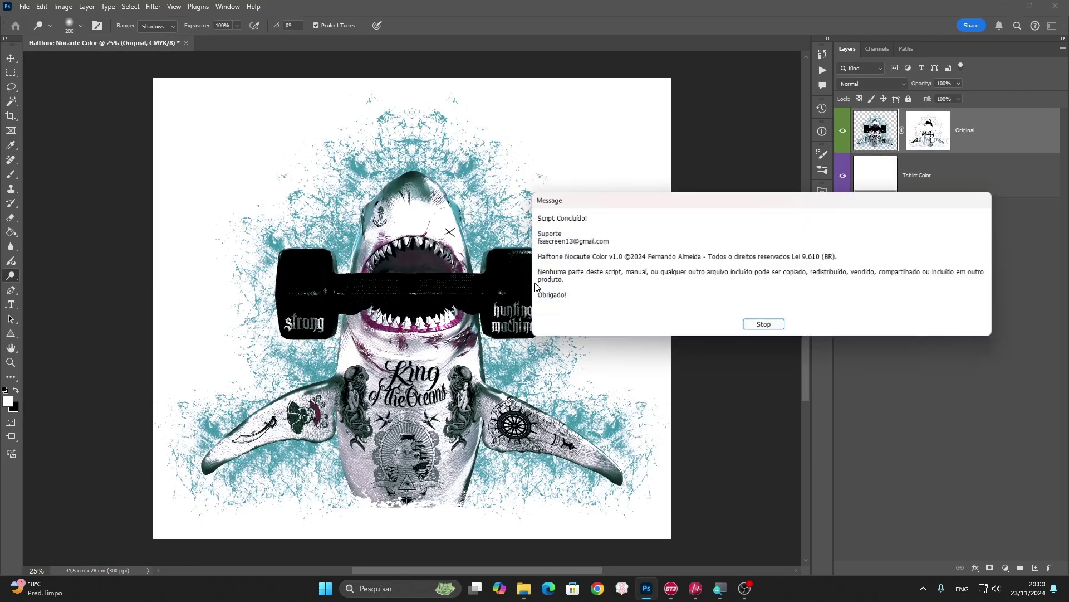
click(764, 325)
Step: Inspect the halftone shark by toggling Tshirt Color and previewing a red fill, keeping white
key(z)
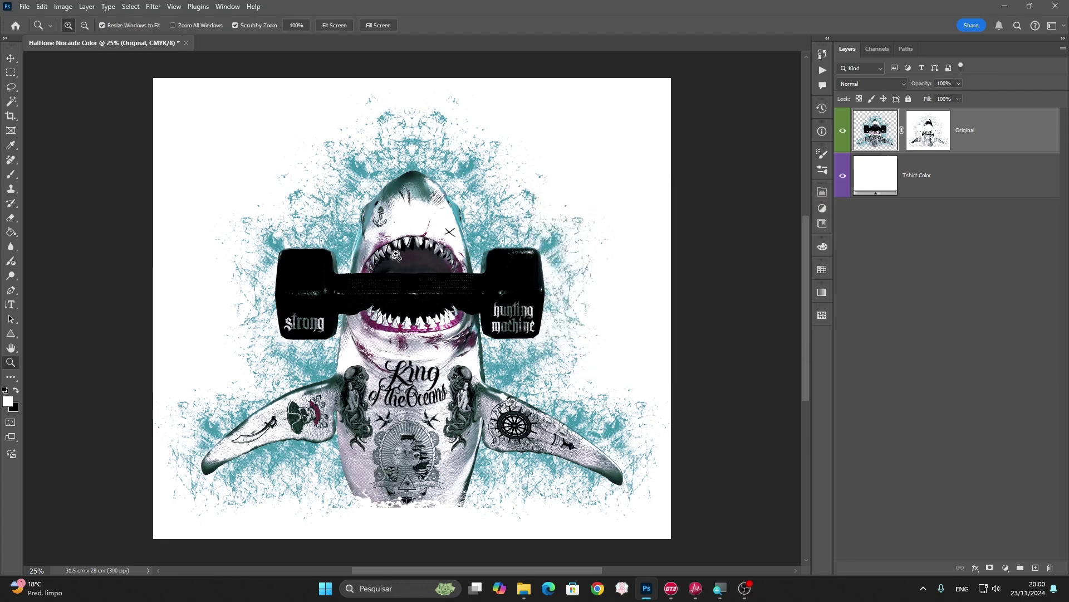
drag(411, 217, 457, 218)
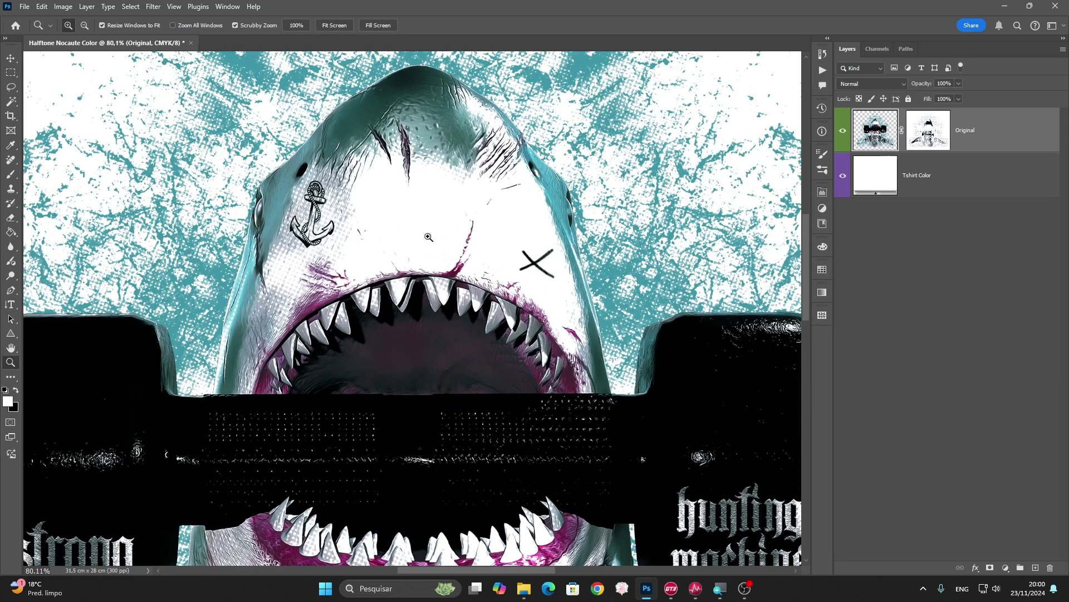
click(843, 176)
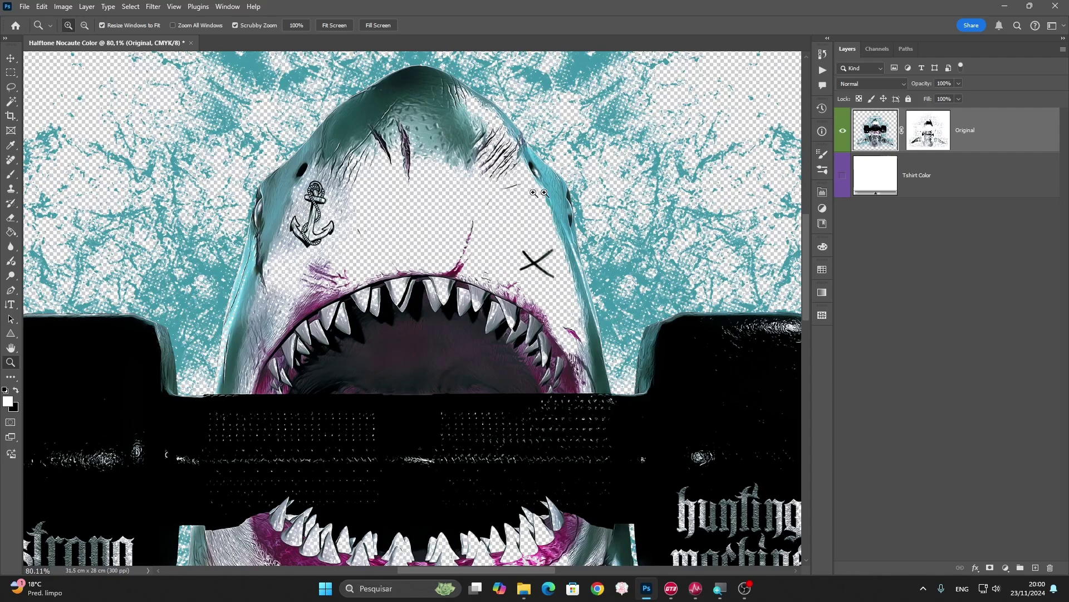
mouse_move(534, 193)
mouse_down()
mouse_move(497, 344)
mouse_move(450, 222)
mouse_move(467, 261)
mouse_up()
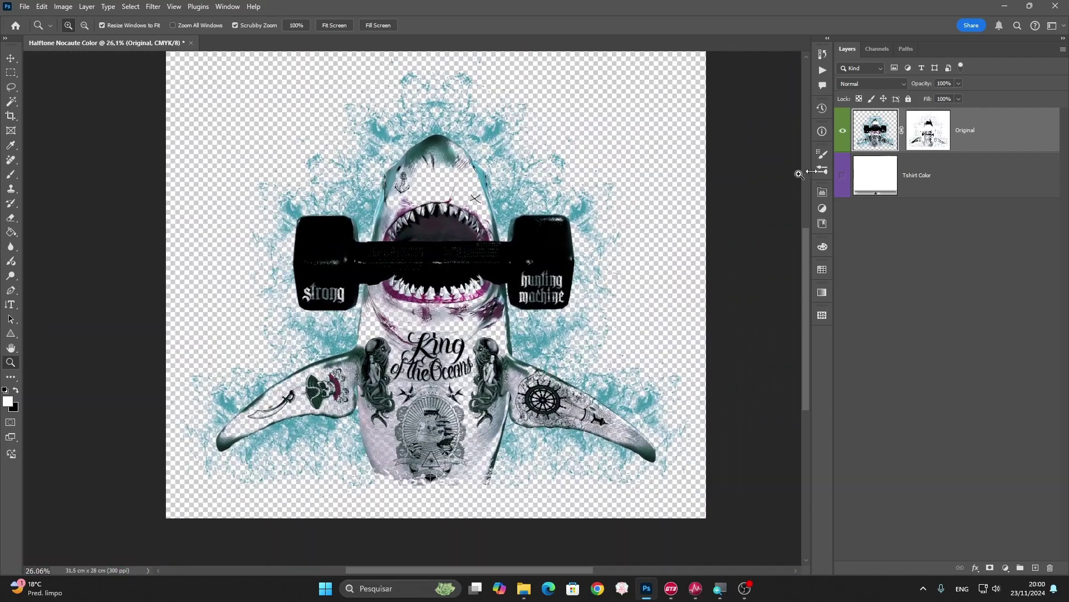
click(842, 175)
click(843, 176)
double_click(875, 175)
click(646, 262)
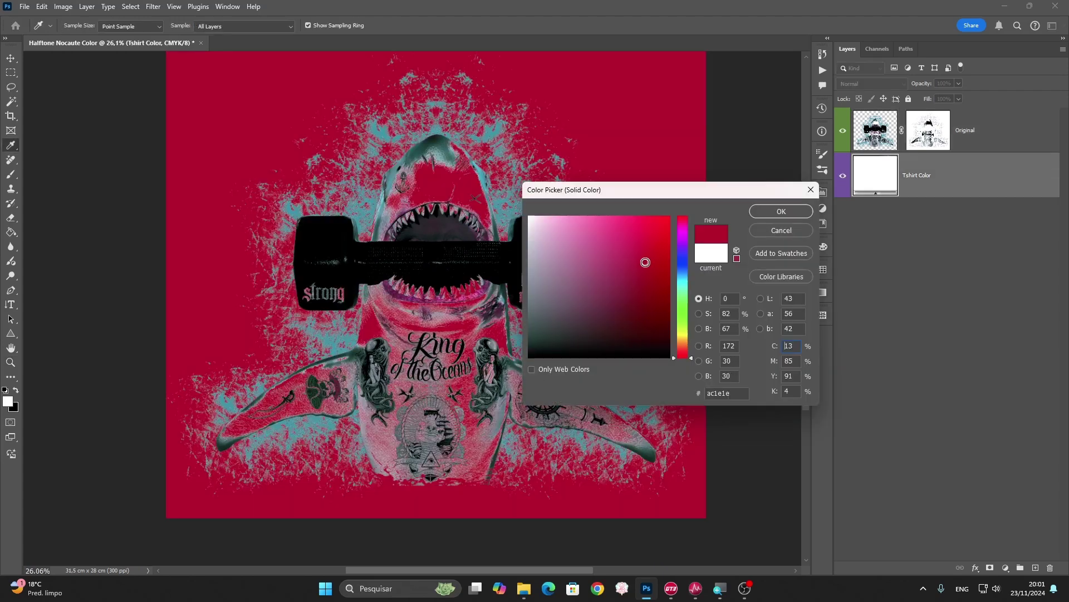
click(780, 230)
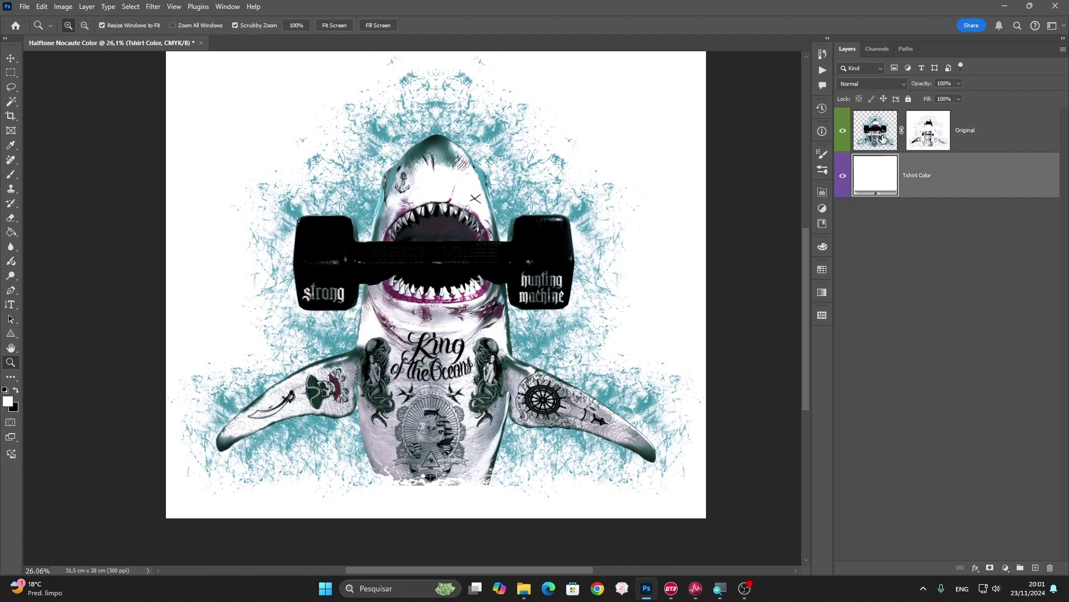
Step: Apply the Original layer's mask permanently into the layer
key(z)
mouse_move(485, 184)
mouse_down()
mouse_move(473, 177)
mouse_move(447, 210)
mouse_up()
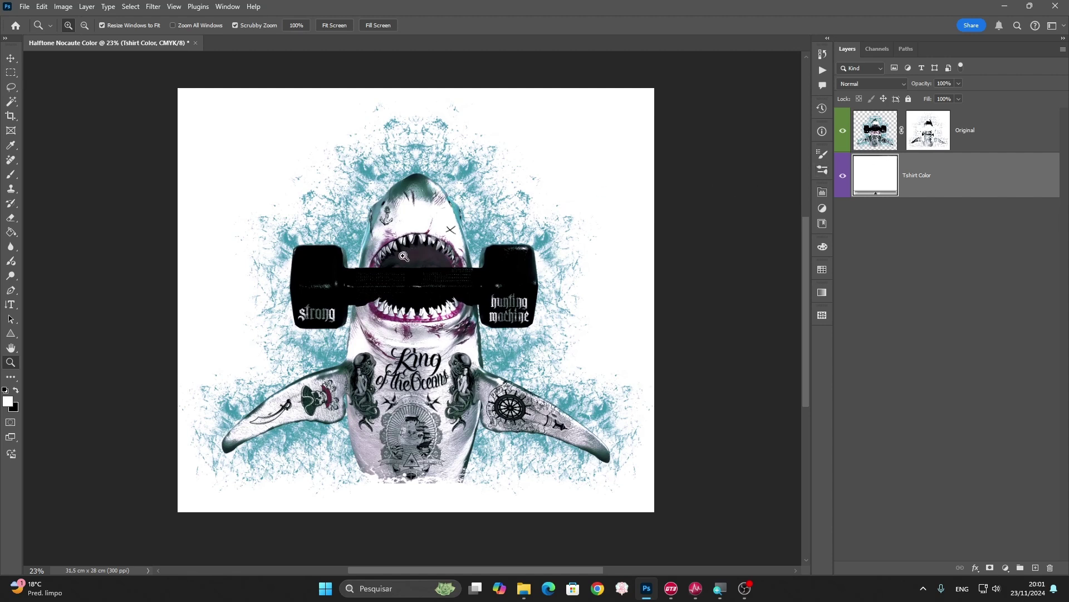
right_click(937, 132)
click(954, 162)
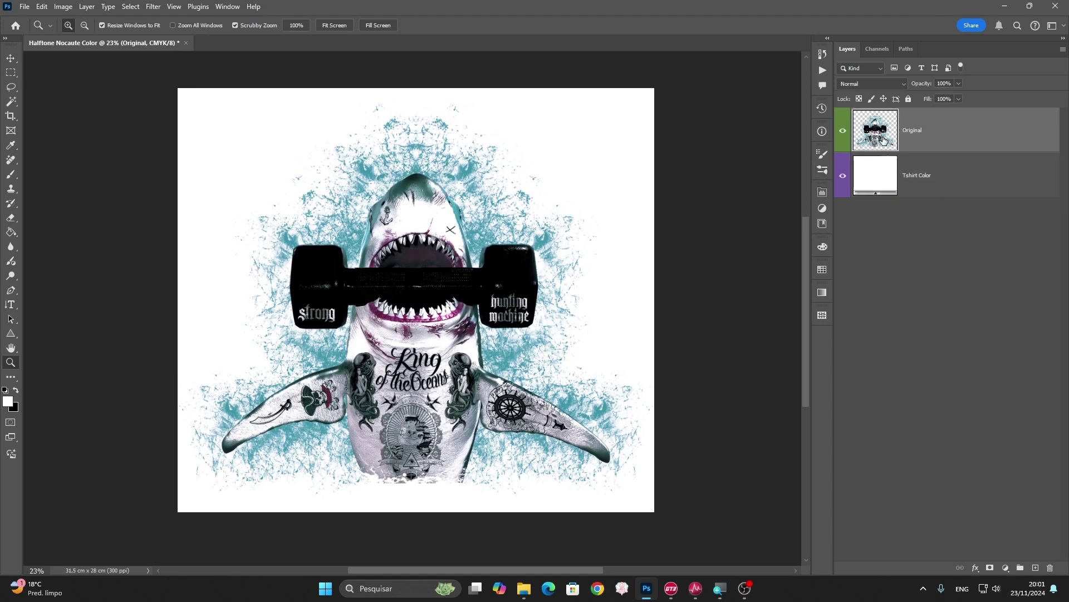
Step: Add a white Solid Color fill layer above Original and hide Original
click(1003, 568)
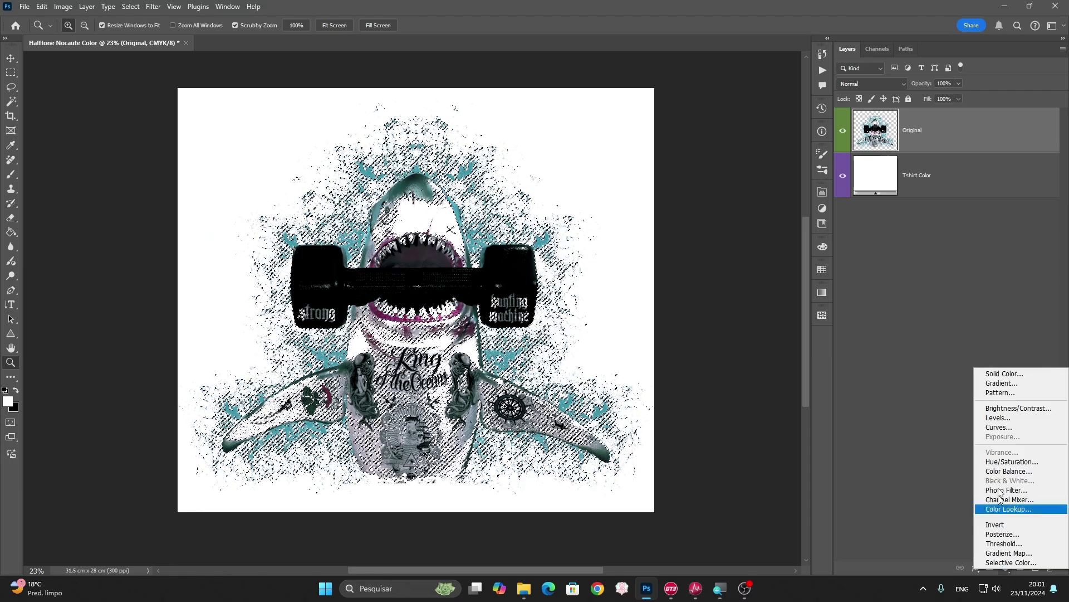
click(997, 370)
click(767, 210)
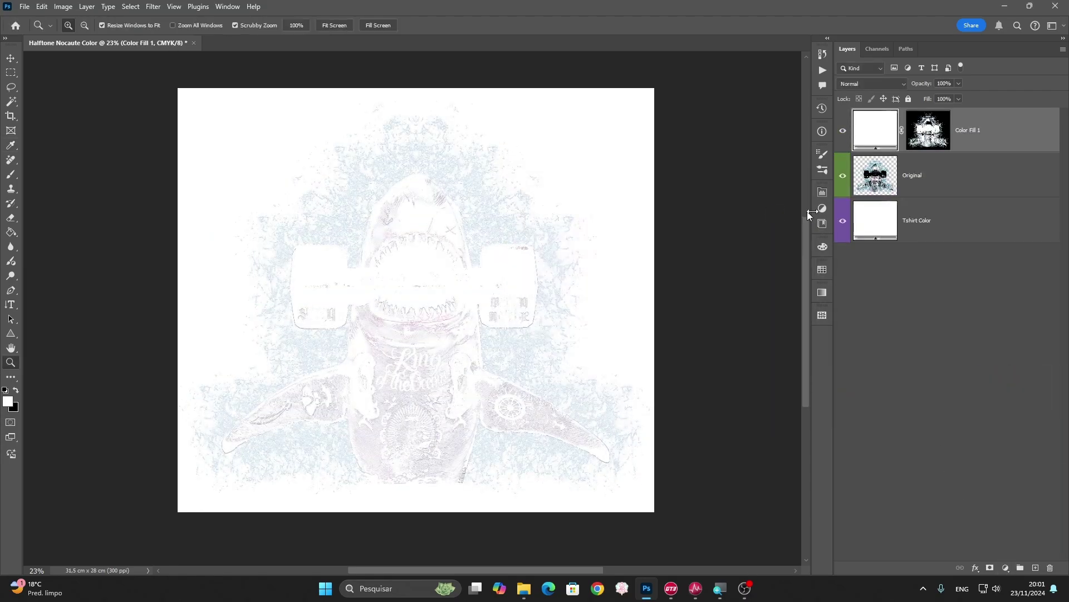
click(842, 175)
Step: Change the Tshirt Color fill to pure black
double_click(875, 220)
click(575, 302)
drag(575, 303, 532, 359)
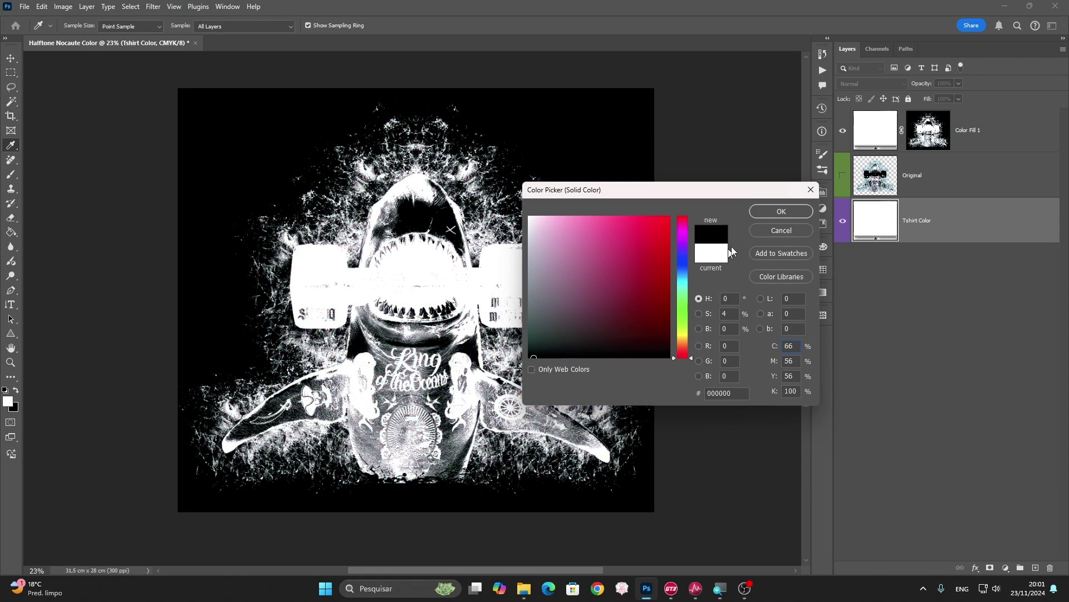
click(780, 211)
Step: Open King of the Oceans.png from the test images folder as a separate document
key(z)
mouse_move(456, 312)
mouse_down()
mouse_move(487, 334)
mouse_move(457, 296)
mouse_up()
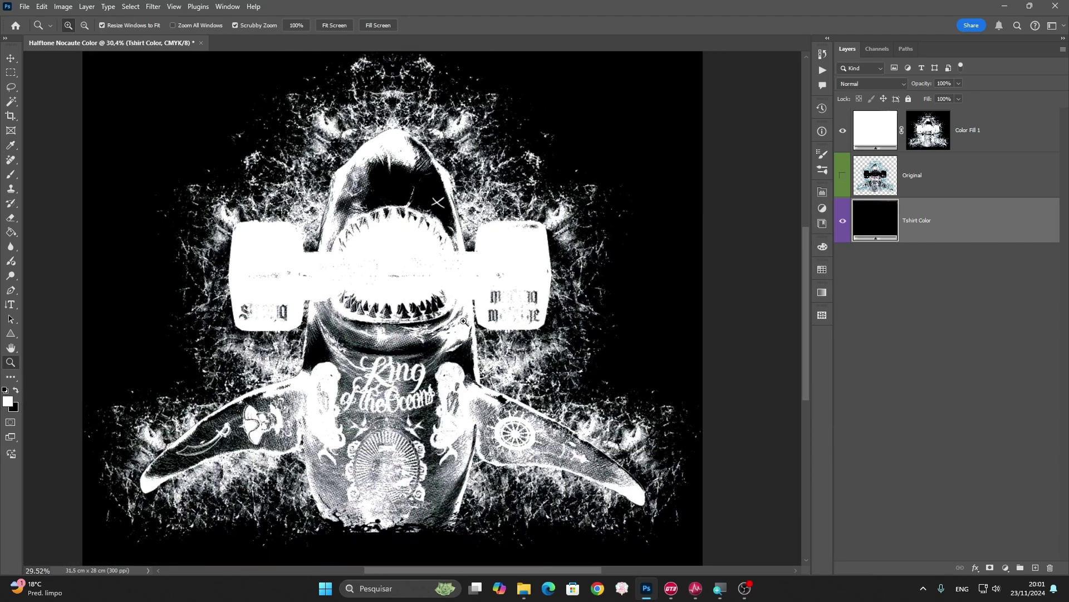
drag(440, 253, 423, 273)
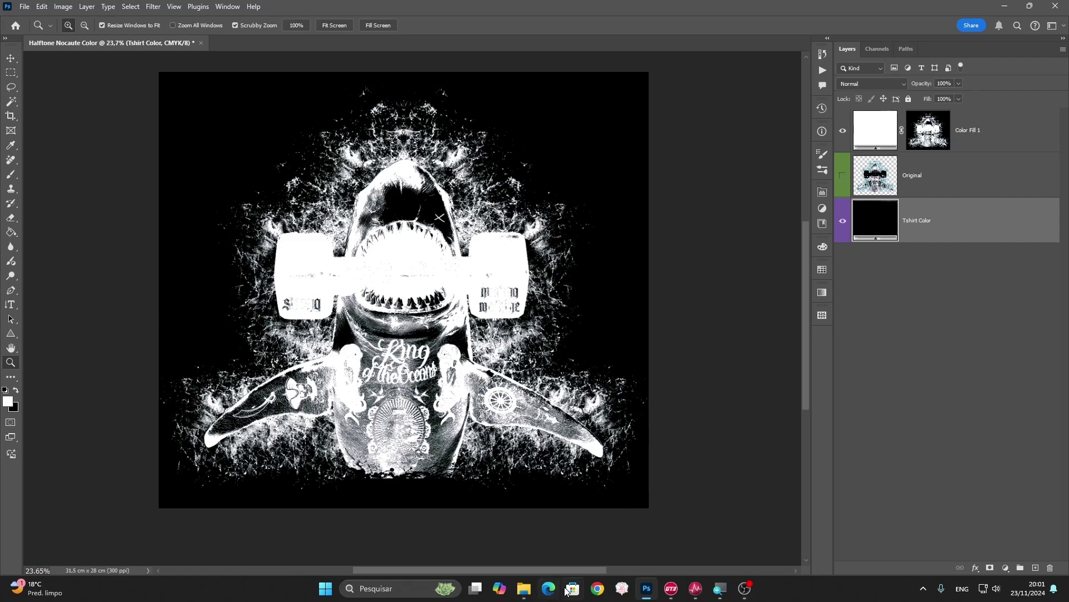
click(524, 589)
mouse_move(824, 476)
mouse_down()
mouse_move(739, 491)
mouse_move(612, 34)
mouse_up()
Step: Keep the file's colour profile, add a white Solid Color fill layer and hide Layer 1
click(581, 269)
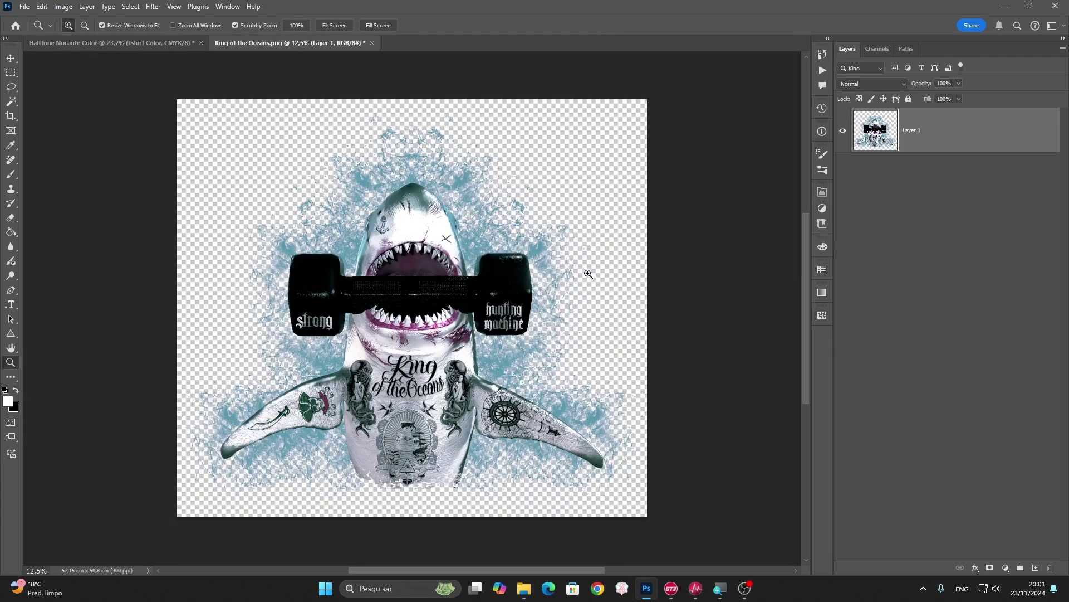
click(1005, 567)
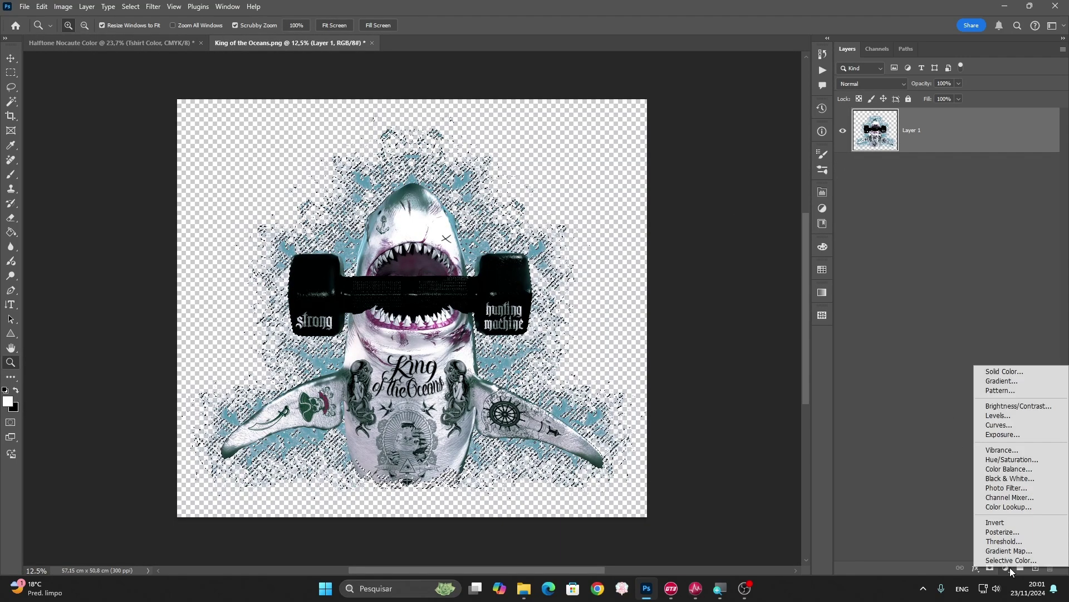
click(997, 369)
click(756, 214)
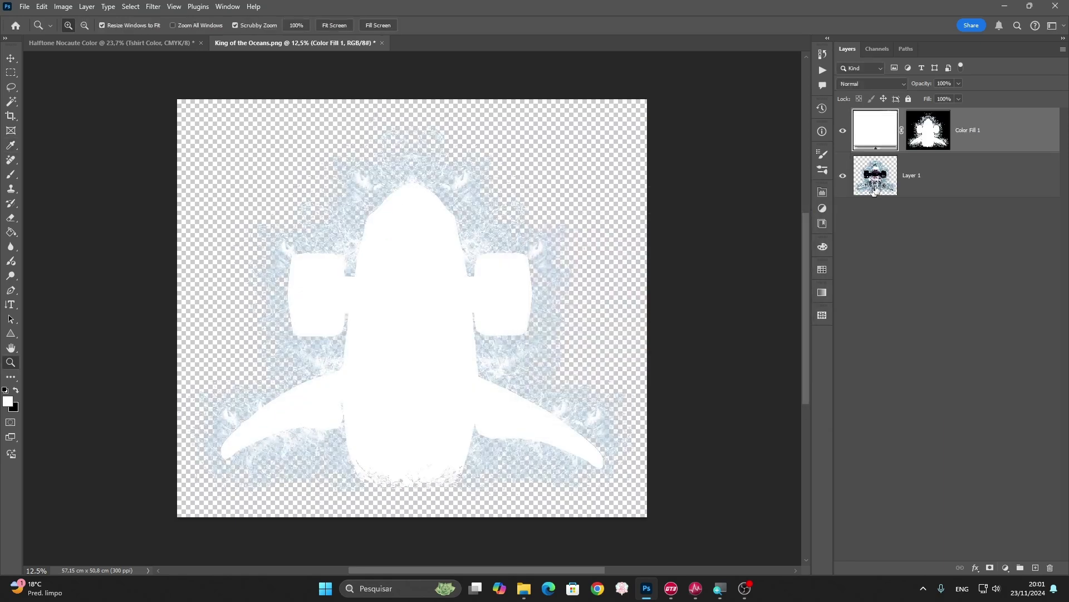
click(843, 177)
click(924, 181)
Step: Add a black Solid Color fill layer, then flip between the two document tabs
click(1006, 568)
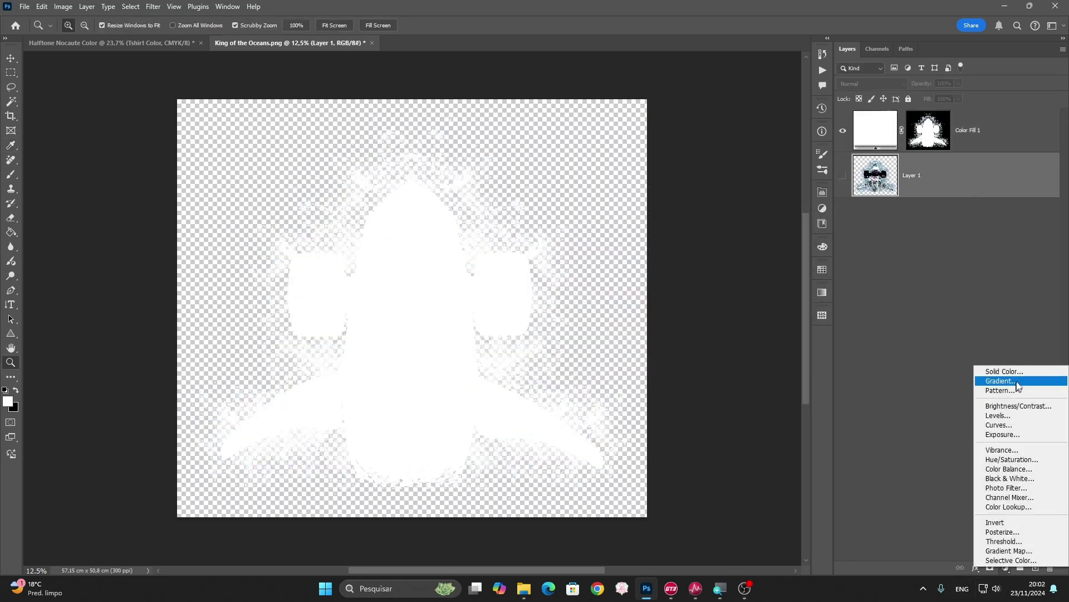
click(998, 369)
click(558, 357)
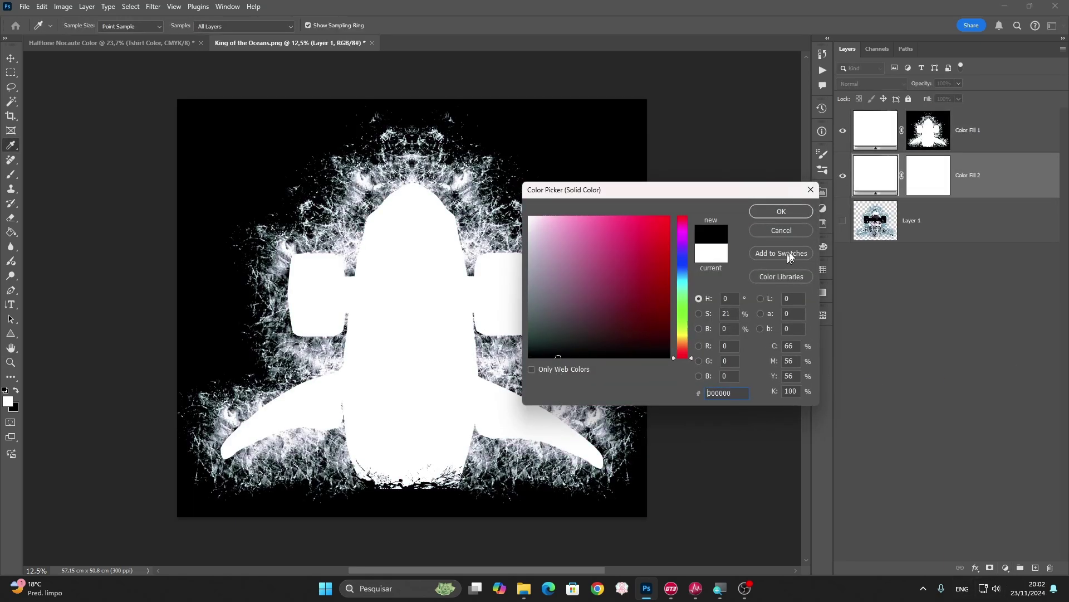
click(781, 212)
click(146, 41)
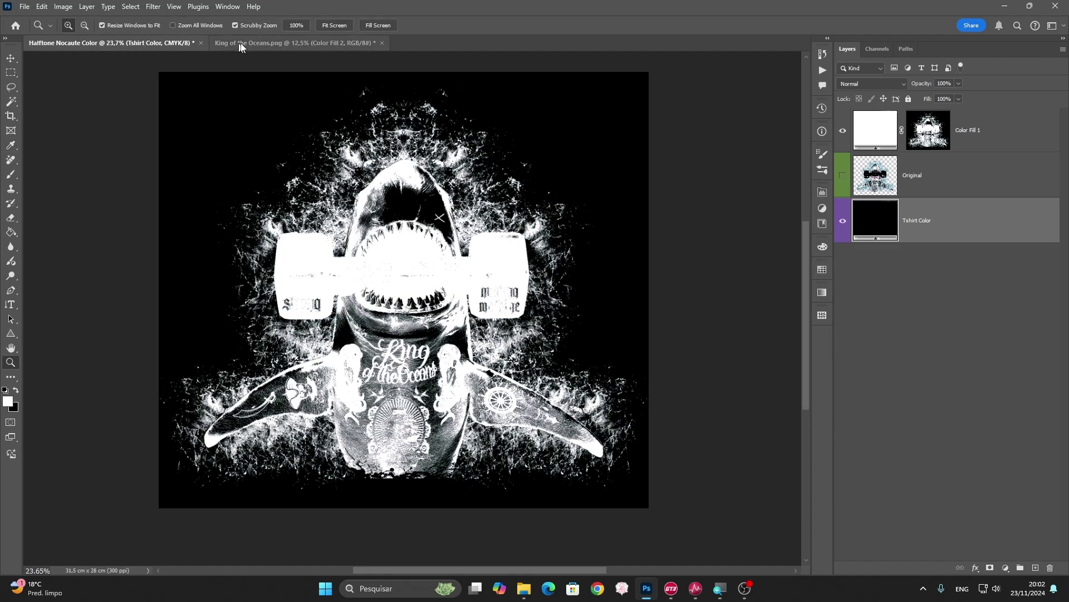
click(241, 45)
click(228, 7)
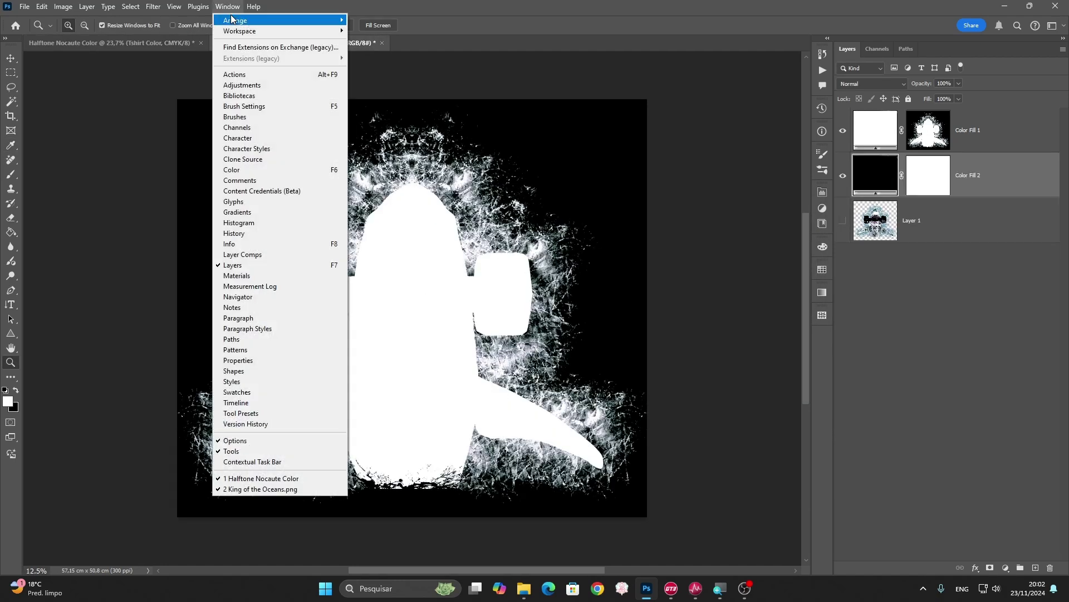
Step: Arrange the two documents 2-up vertical and zoom into each shark
mouse_move(236, 20)
click(396, 51)
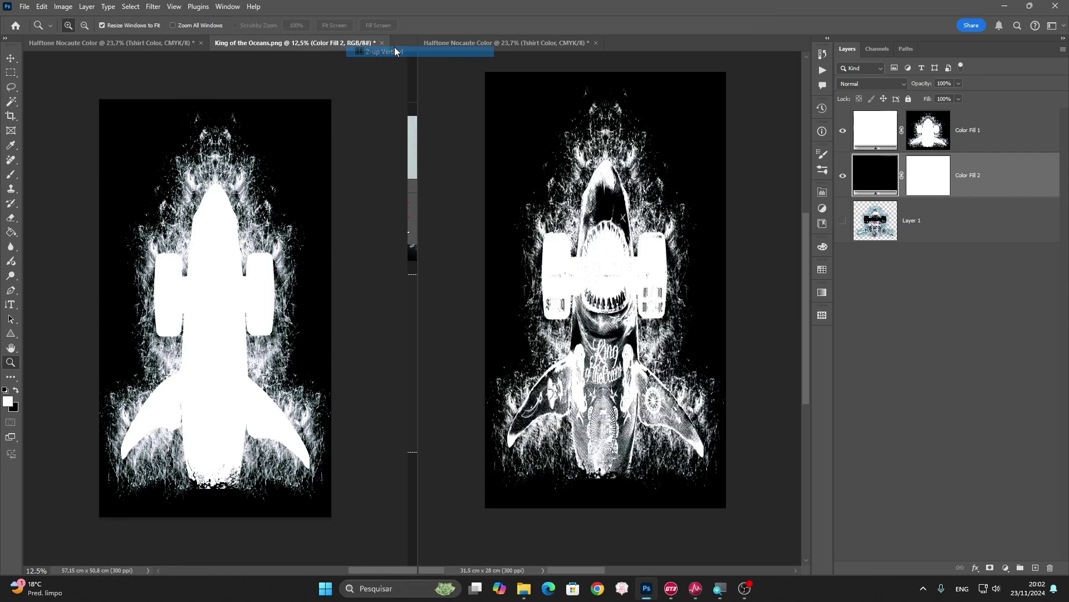
click(276, 281)
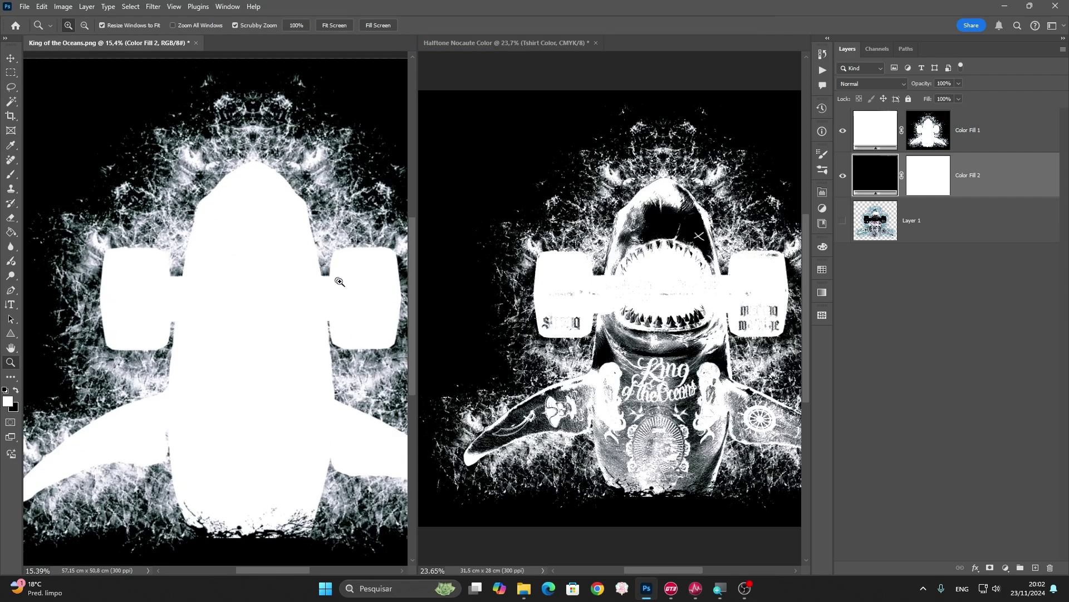
click(670, 271)
drag(666, 270, 687, 270)
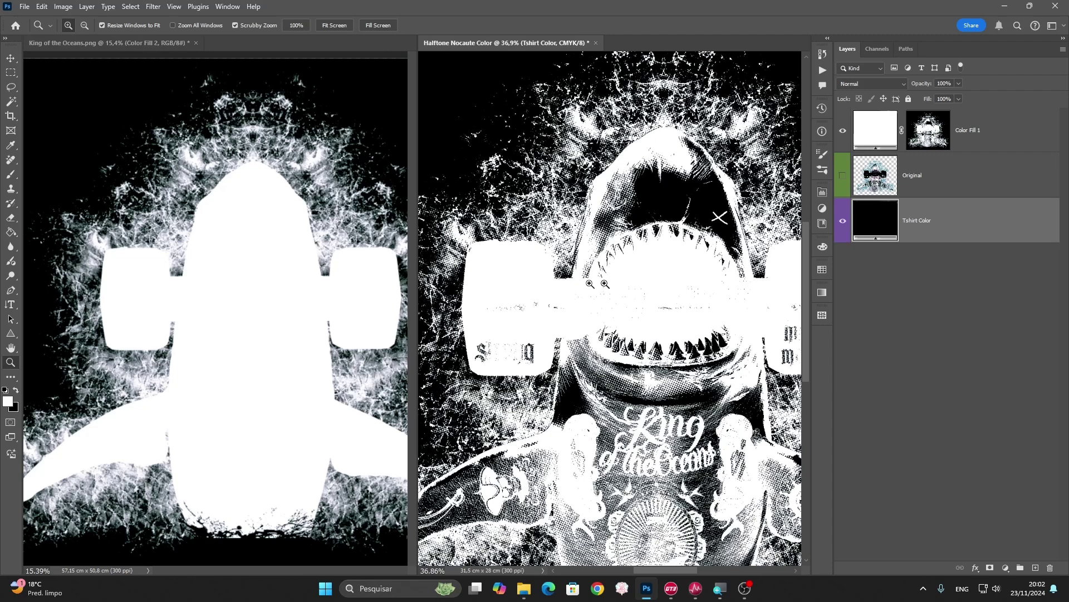
click(248, 279)
drag(248, 279, 270, 286)
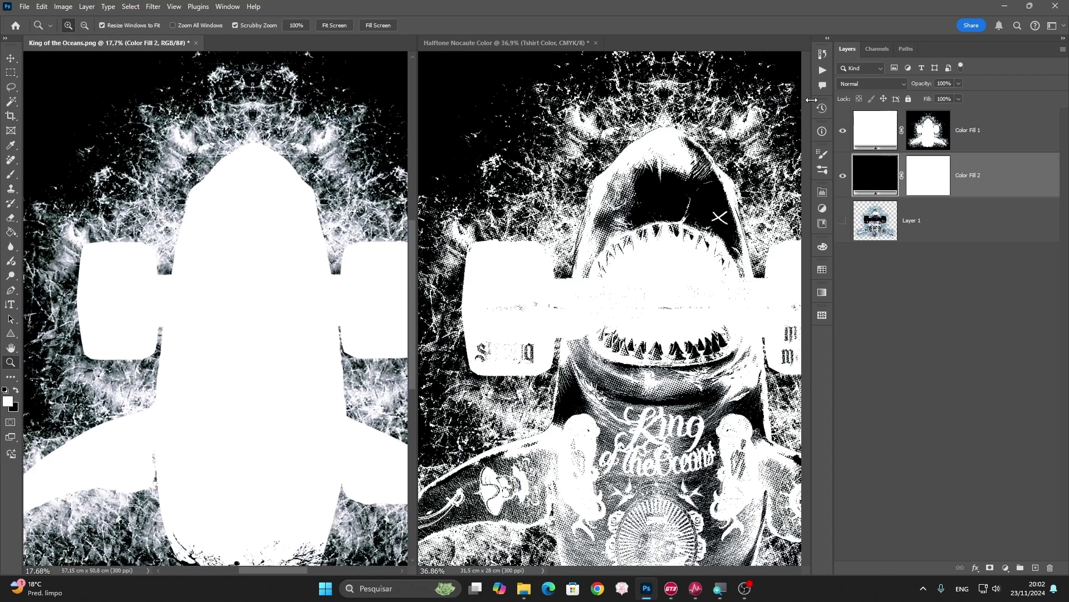
click(1064, 39)
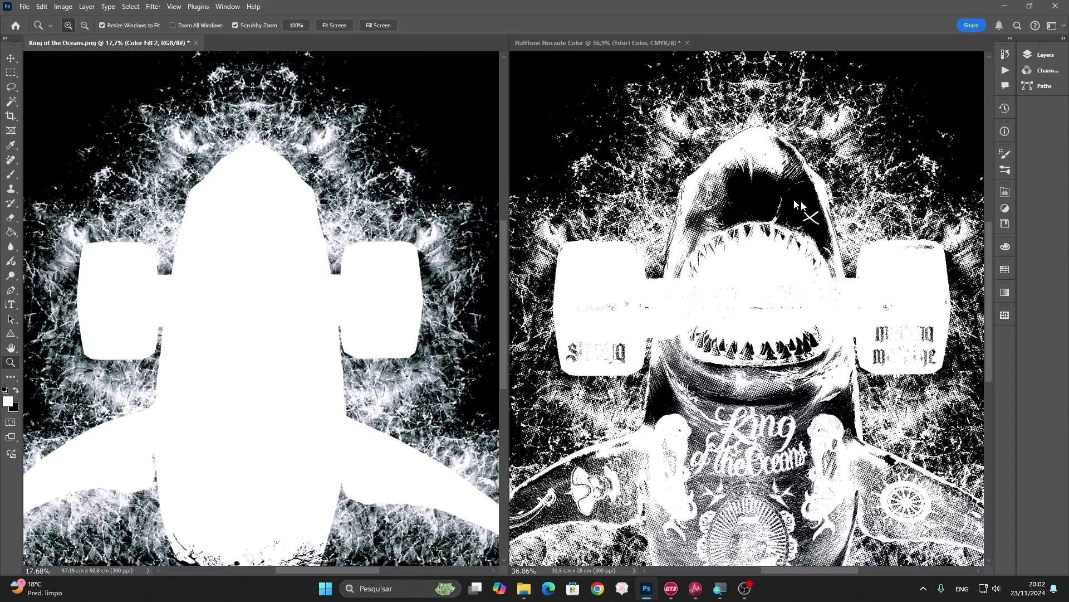
Step: Fit both documents on screen and make the Original layer visible again
right_click(706, 316)
click(719, 319)
right_click(372, 302)
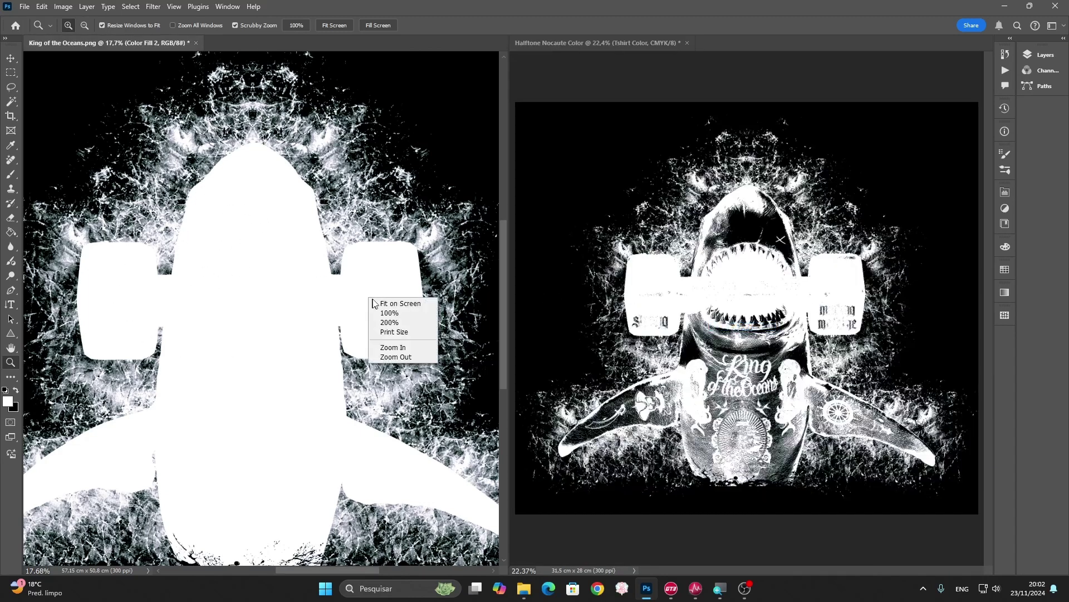
click(376, 303)
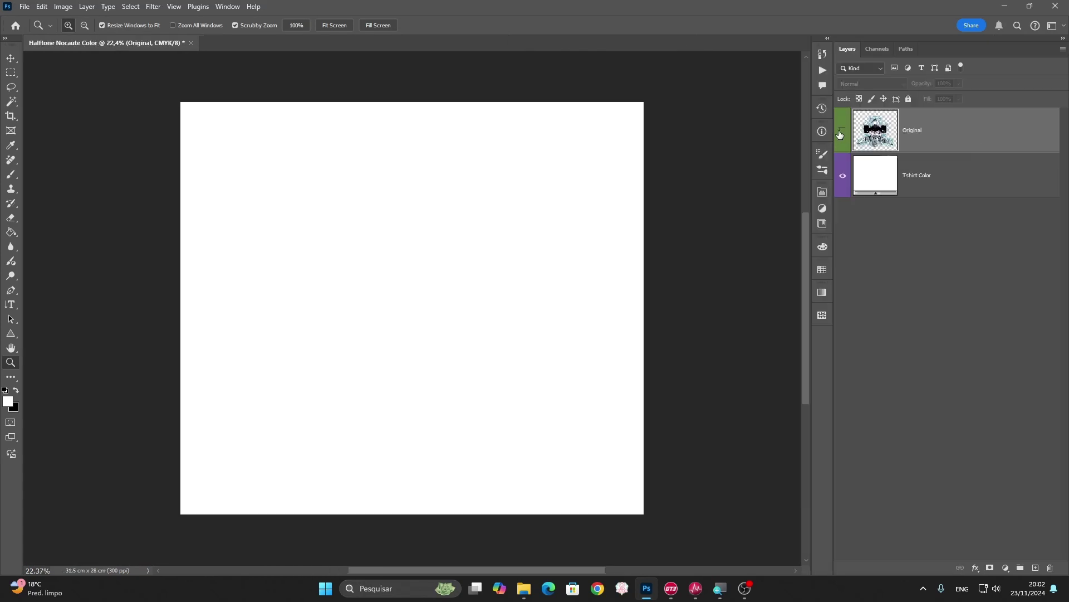
click(844, 133)
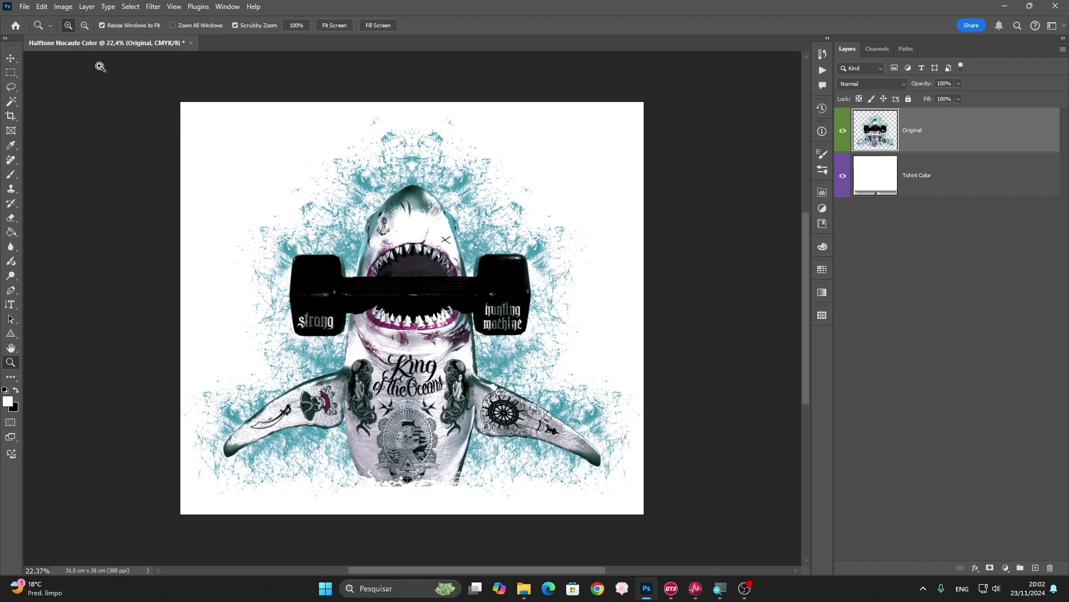
Step: Check Image Size in centimetres (31,5 × 28 cm at 300 ppi) and close it unchanged
click(63, 7)
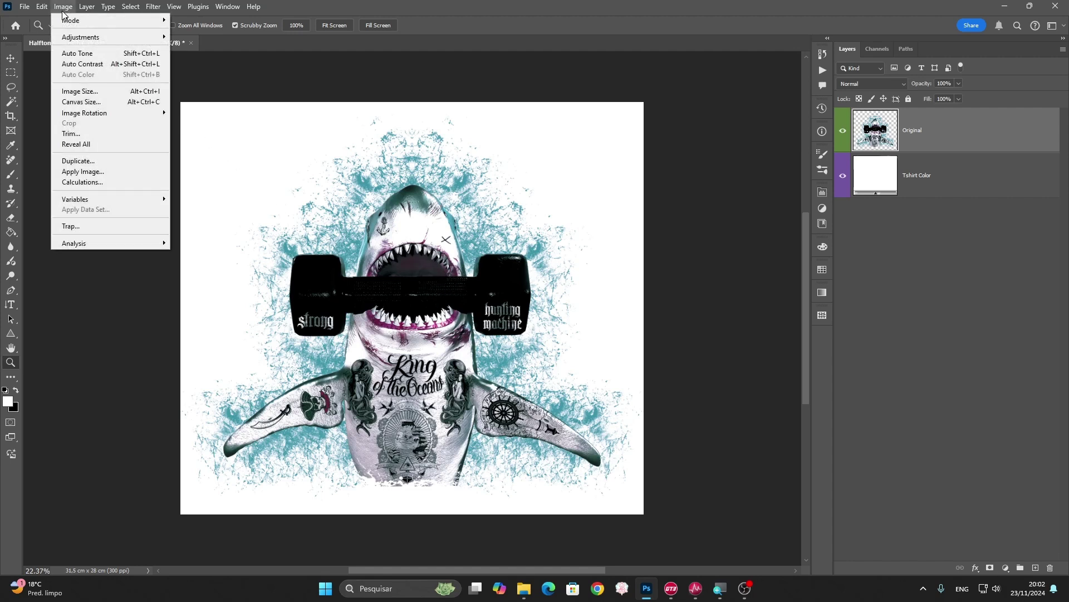
click(80, 91)
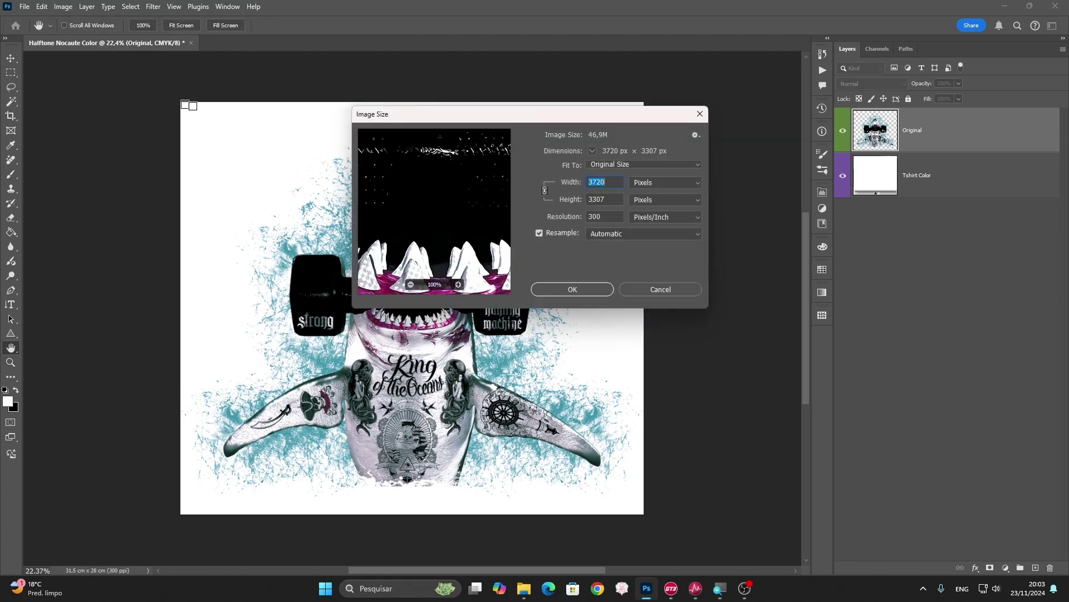
click(655, 189)
click(661, 221)
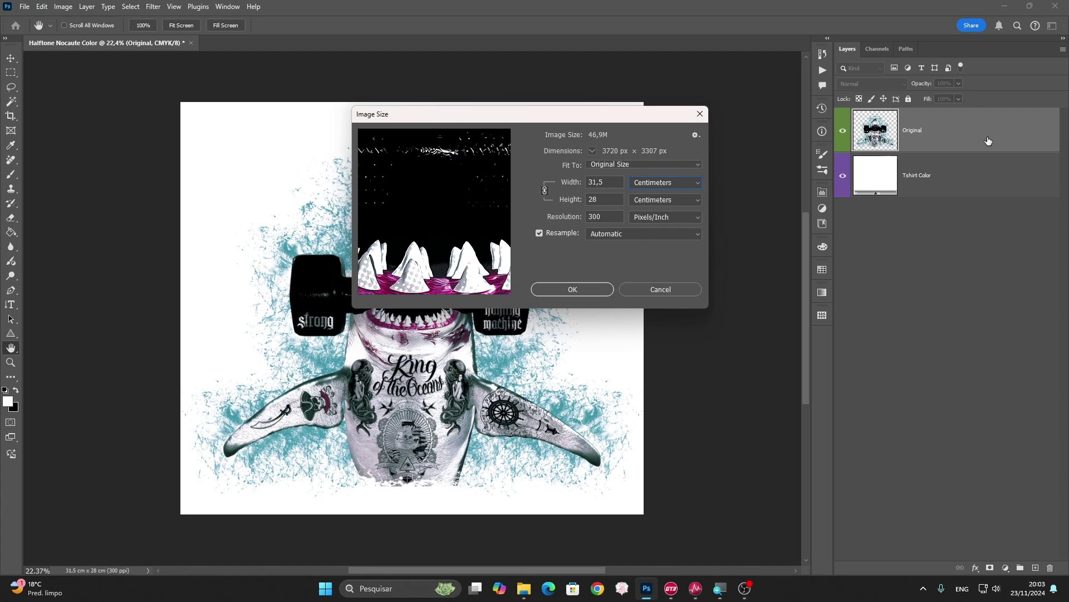
key(z)
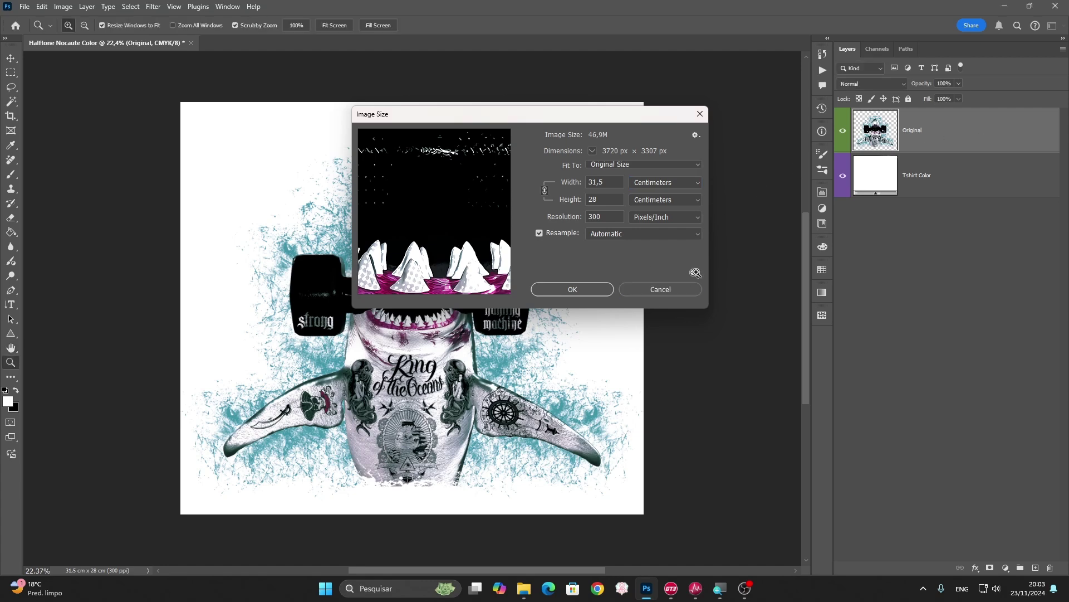
click(655, 292)
right_click(963, 135)
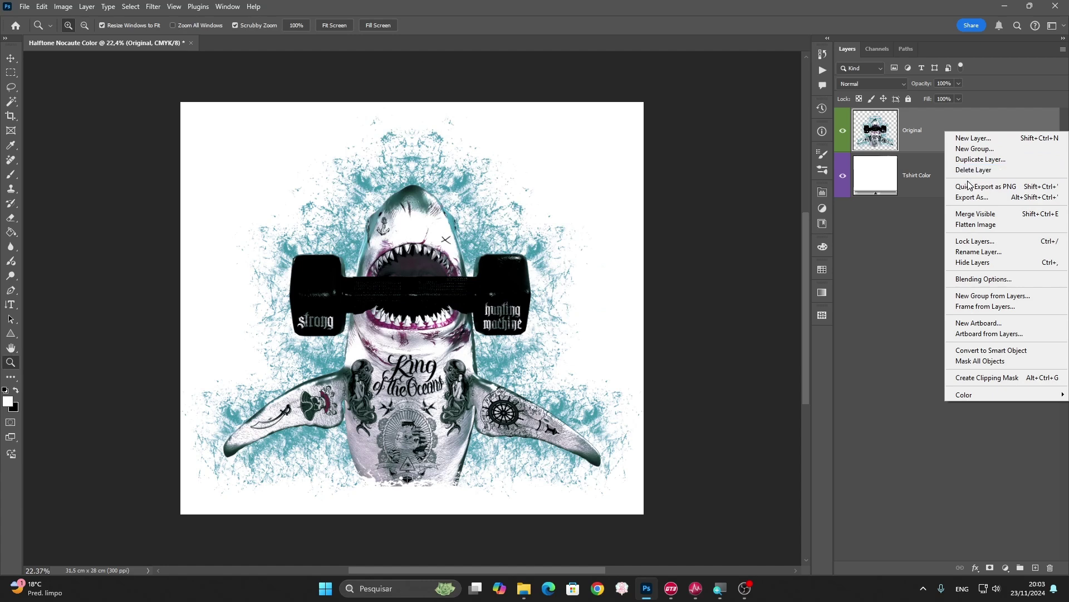
Step: Duplicate the Original layer into a new document
click(981, 159)
click(540, 202)
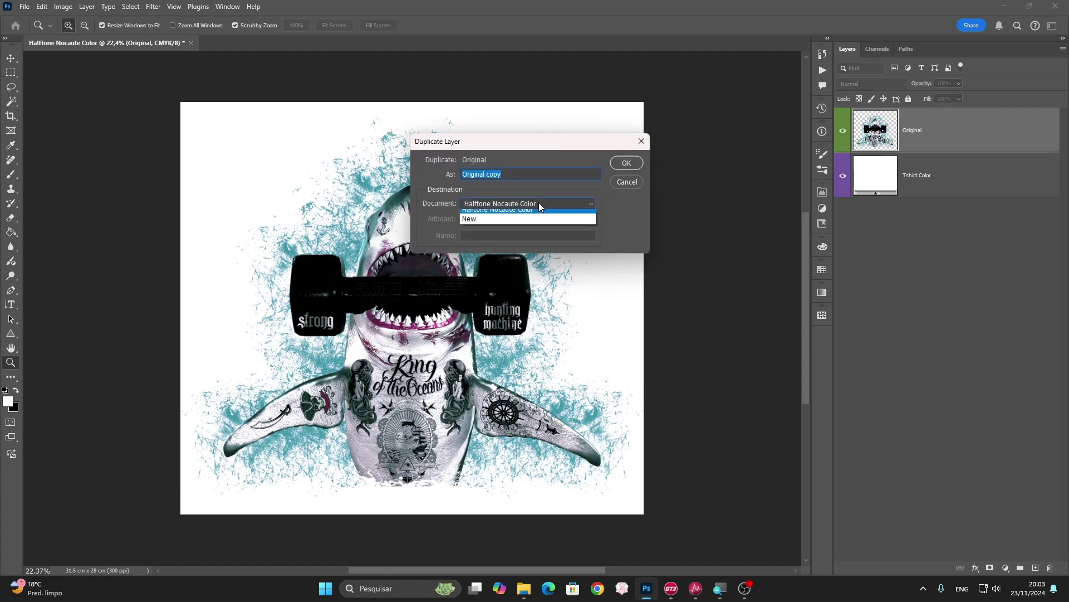
click(470, 224)
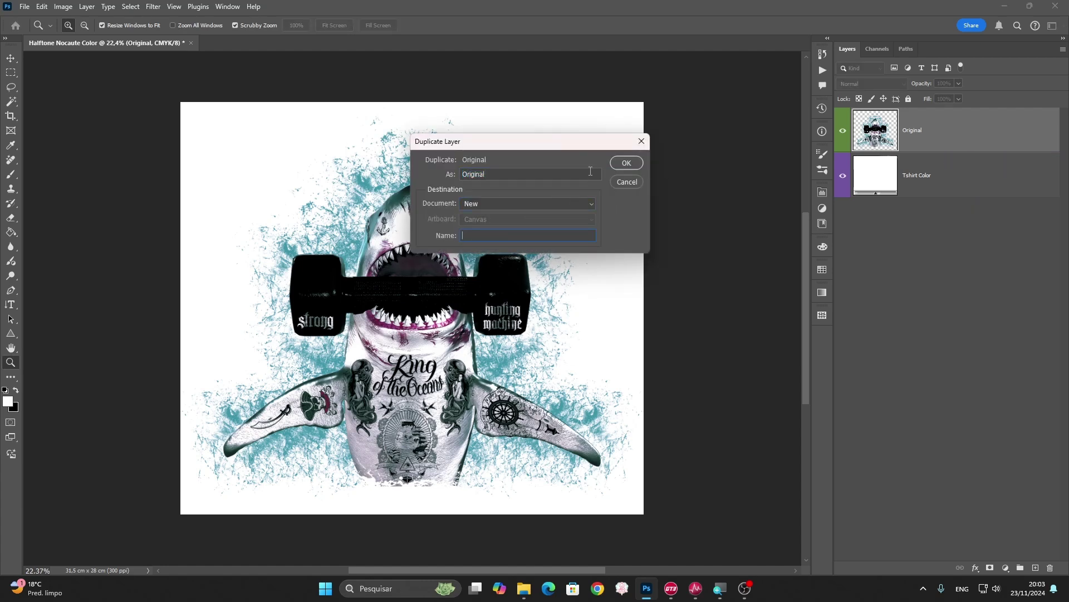
click(626, 162)
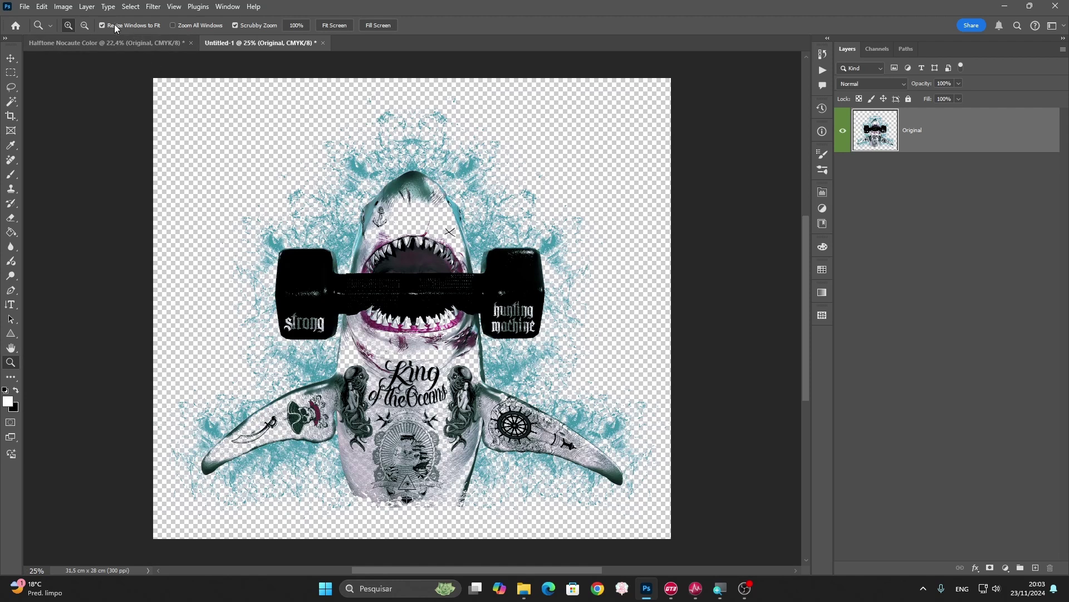
Step: Convert the new document to RGB Color and drag in the King of the Oceans file
click(68, 6)
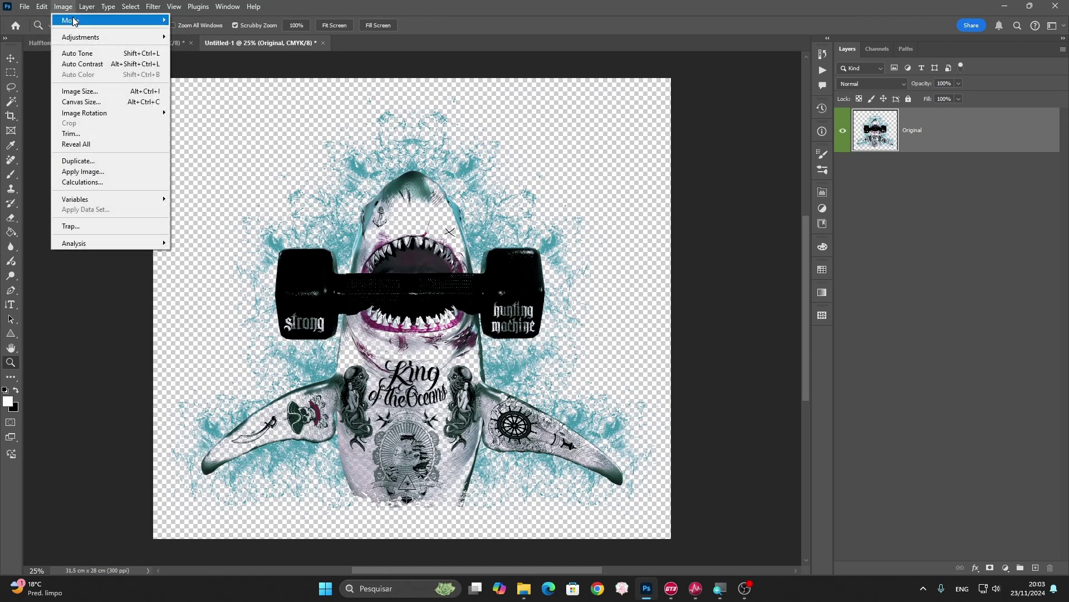
mouse_move(71, 20)
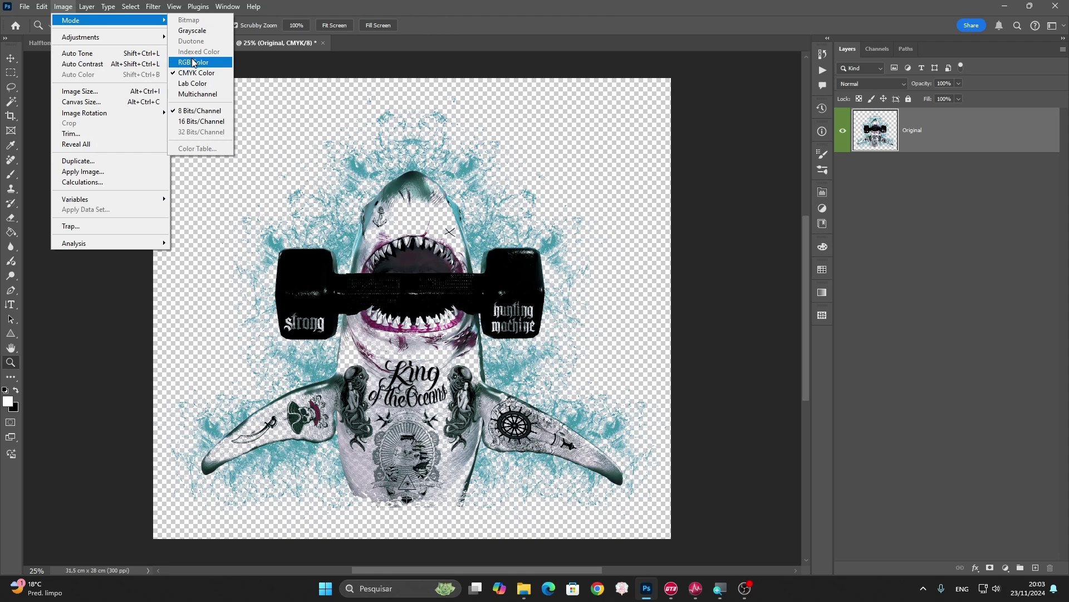
click(185, 65)
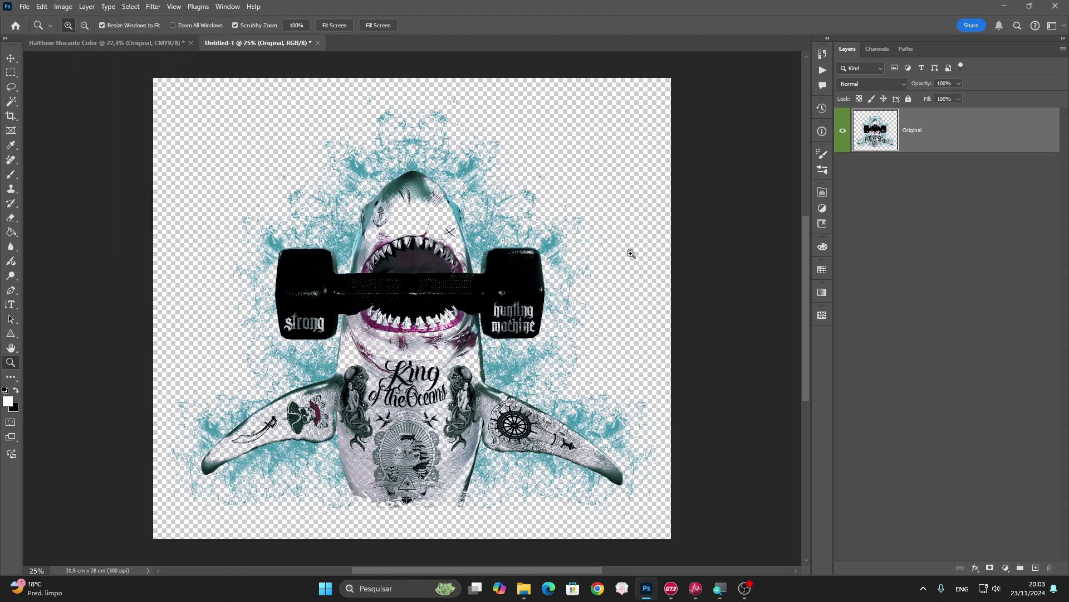
click(523, 588)
drag(797, 469, 649, 593)
Step: Commit the placed King of the Oceans artwork and delete the Original layer
drag(575, 390, 576, 393)
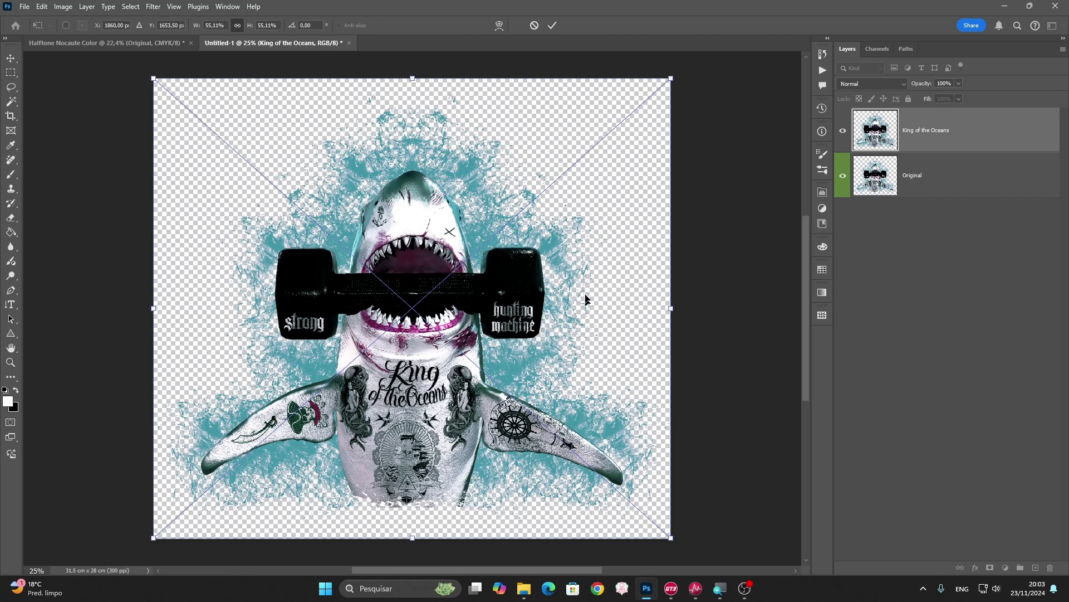
click(553, 25)
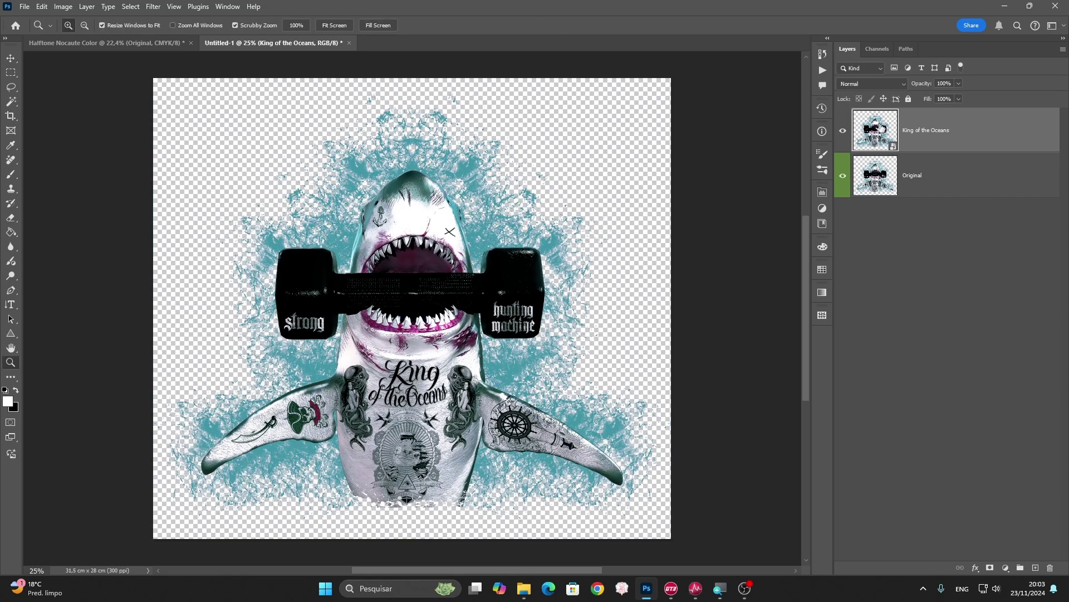
click(962, 179)
key(Delete)
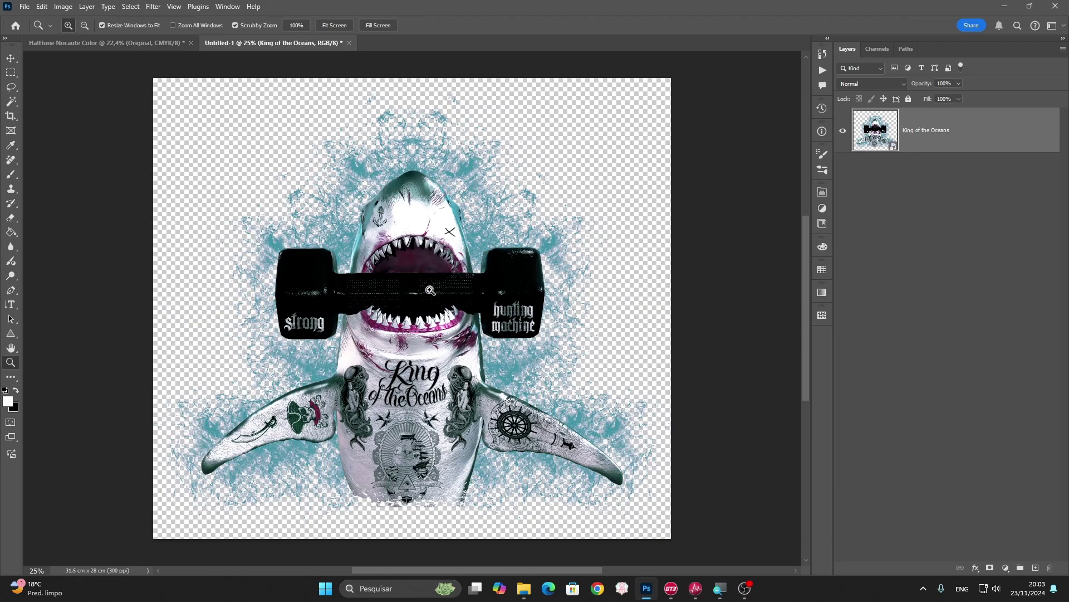
mouse_move(405, 243)
mouse_down()
mouse_move(467, 211)
mouse_move(195, 152)
mouse_up()
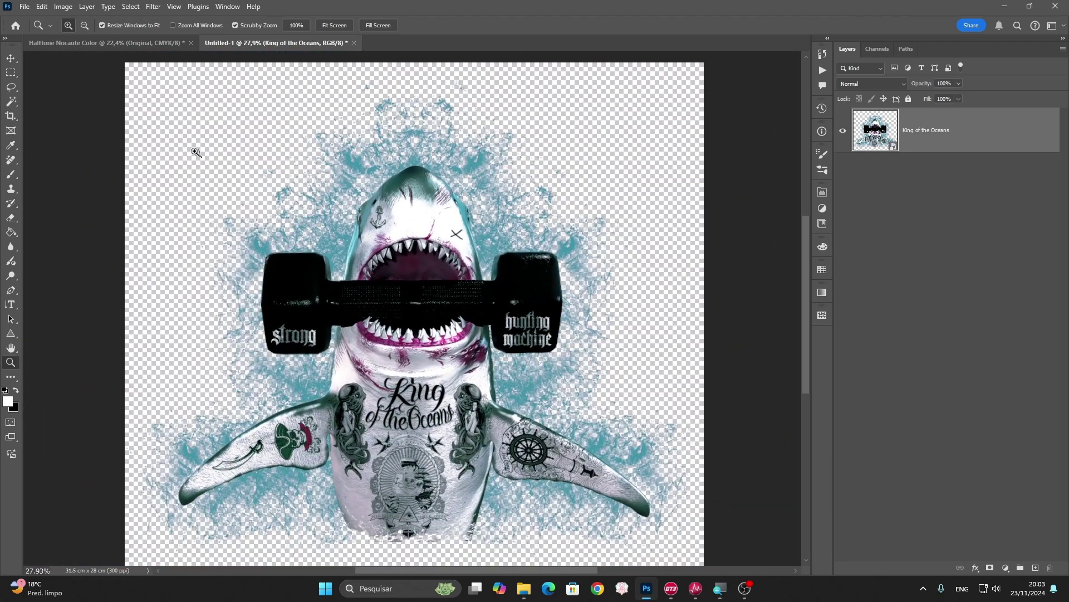
click(25, 6)
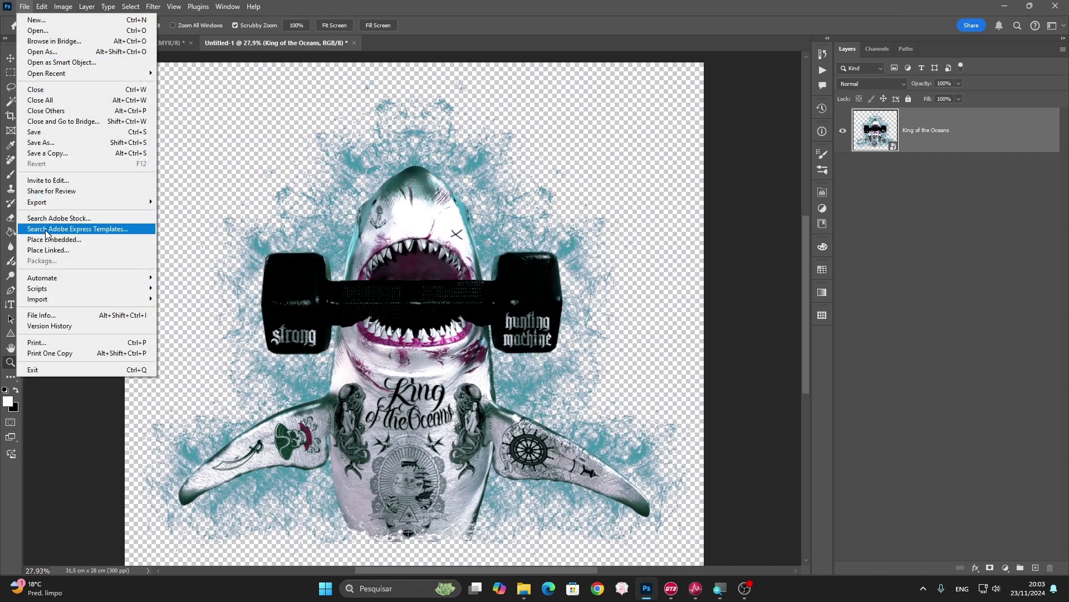
mouse_move(37, 289)
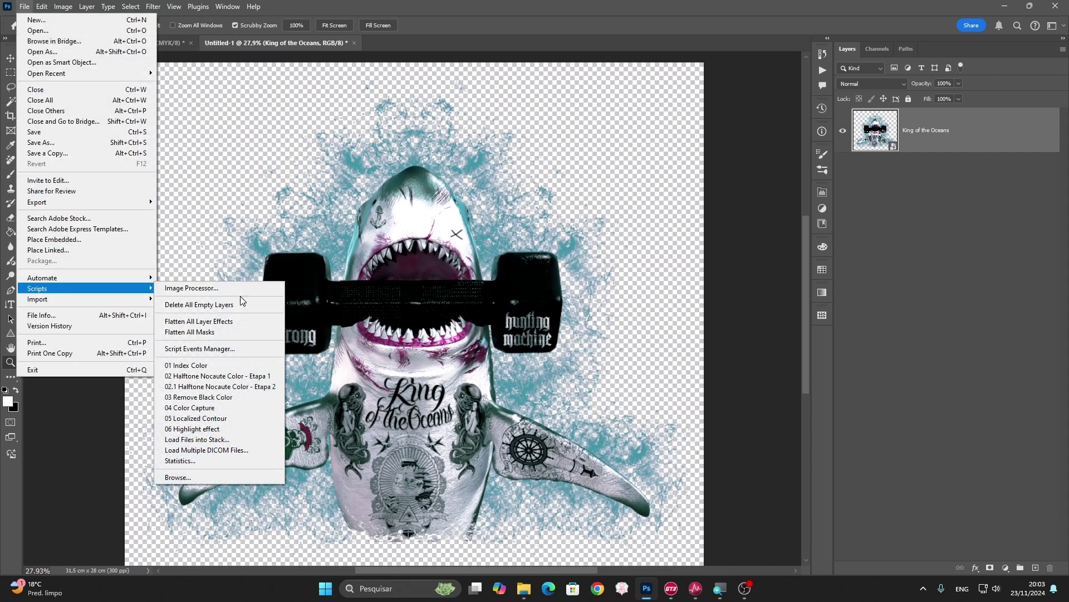
Step: Run the 01 Index Color script, accepting its prompts, curves, flattening and bitmap settings
click(183, 366)
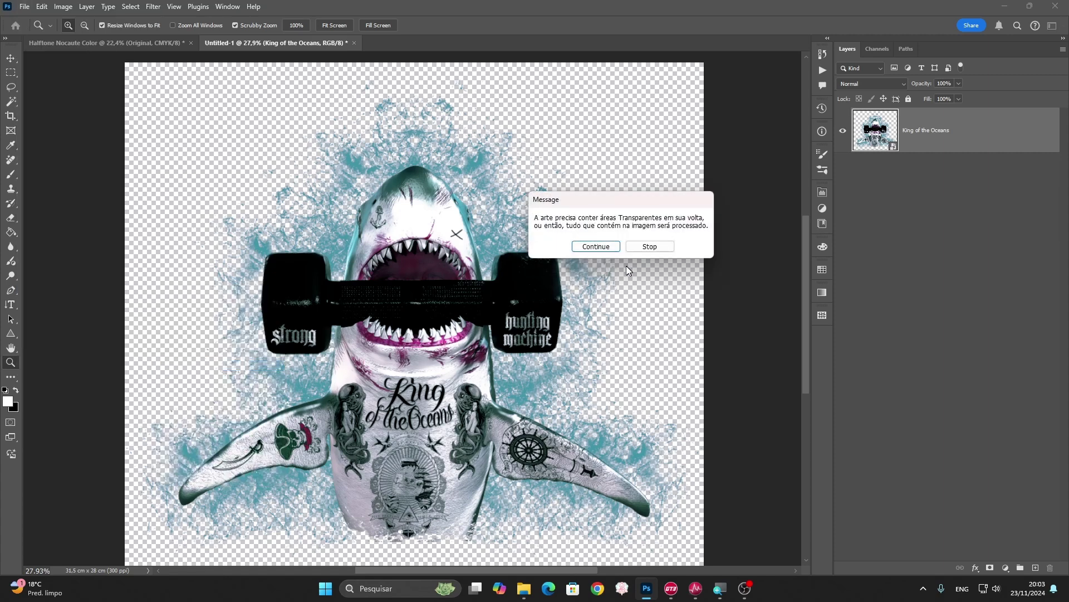
click(602, 248)
click(607, 260)
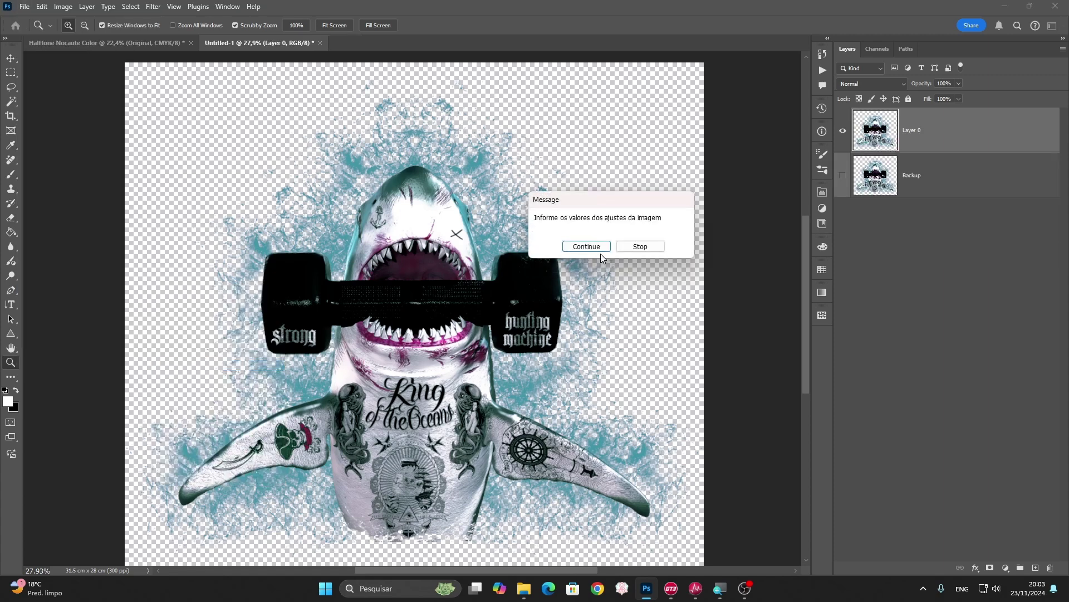
click(598, 249)
click(868, 207)
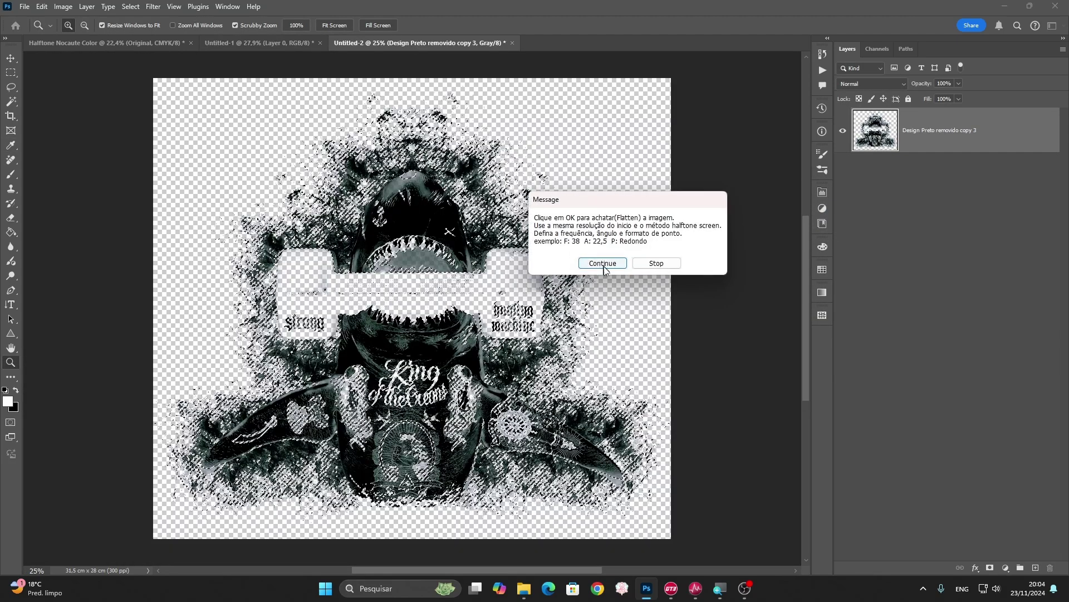
click(603, 263)
click(577, 243)
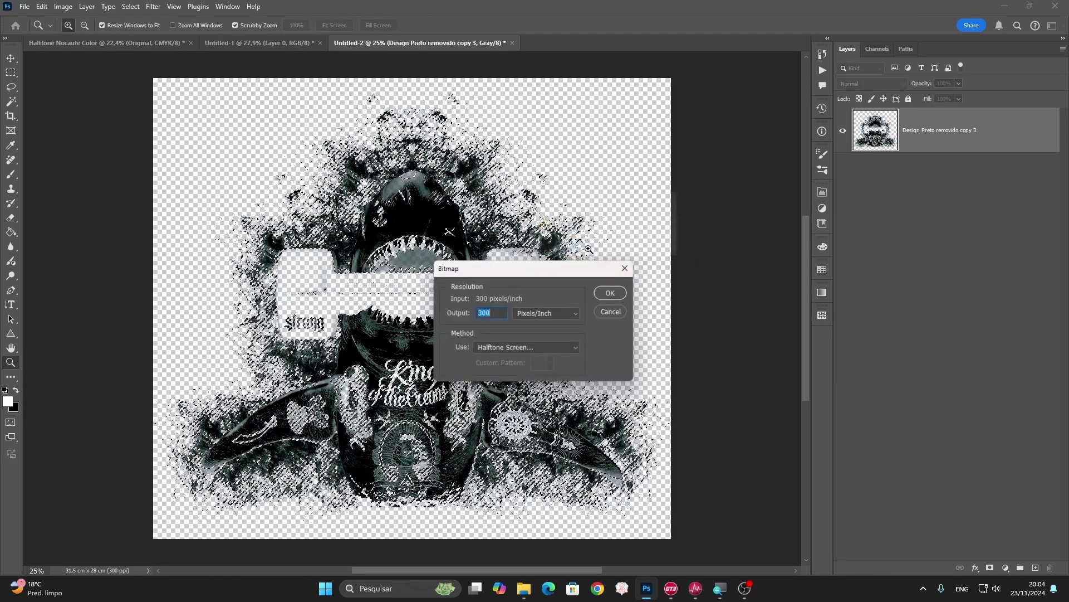
click(607, 288)
Step: Set the halftone frequency to 30 and dismiss the script completion message
click(560, 238)
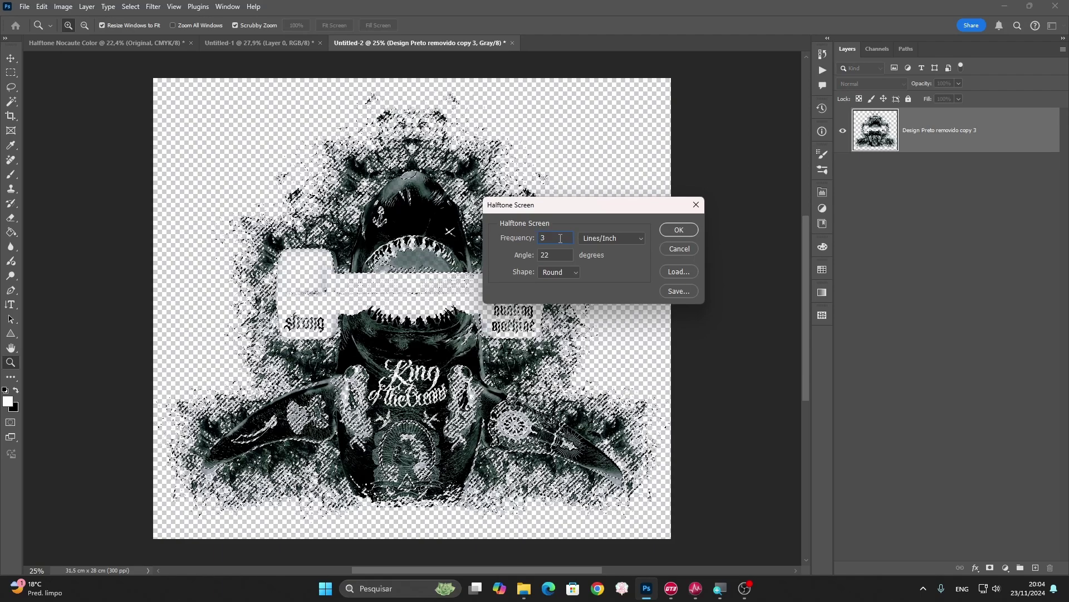
key(BackSpace)
text(0)
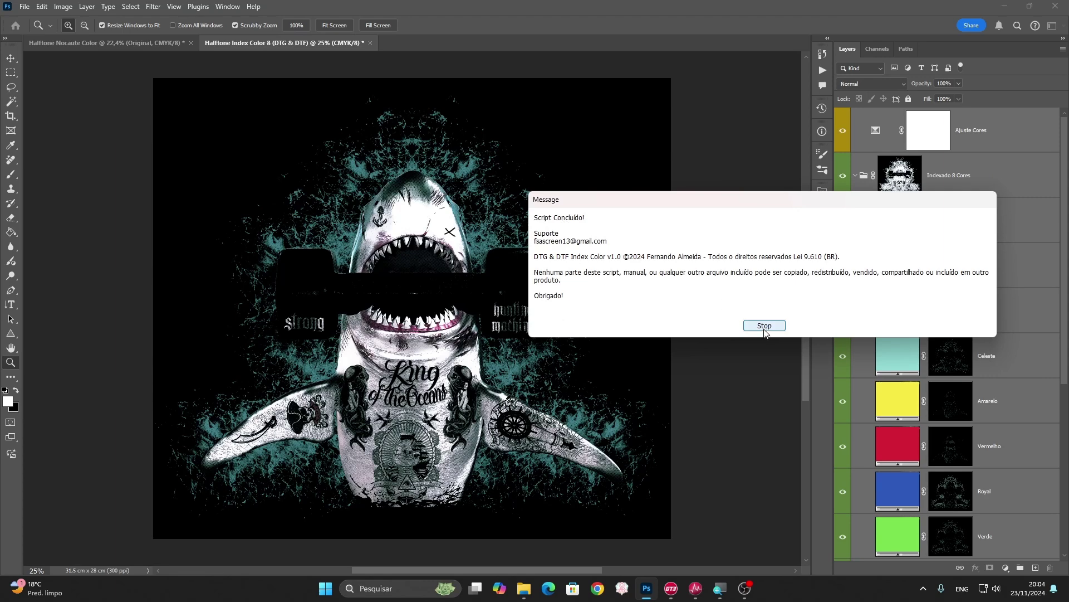
click(765, 326)
click(856, 175)
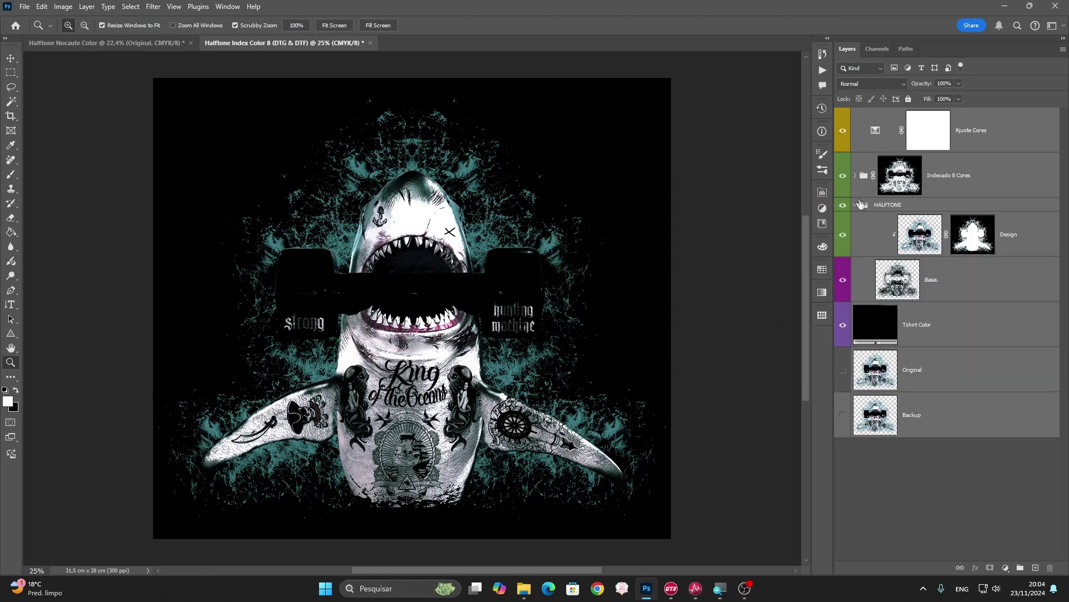
Step: Collapse the HALFTONE group and hide the black Tshirt Color background
click(856, 205)
click(843, 235)
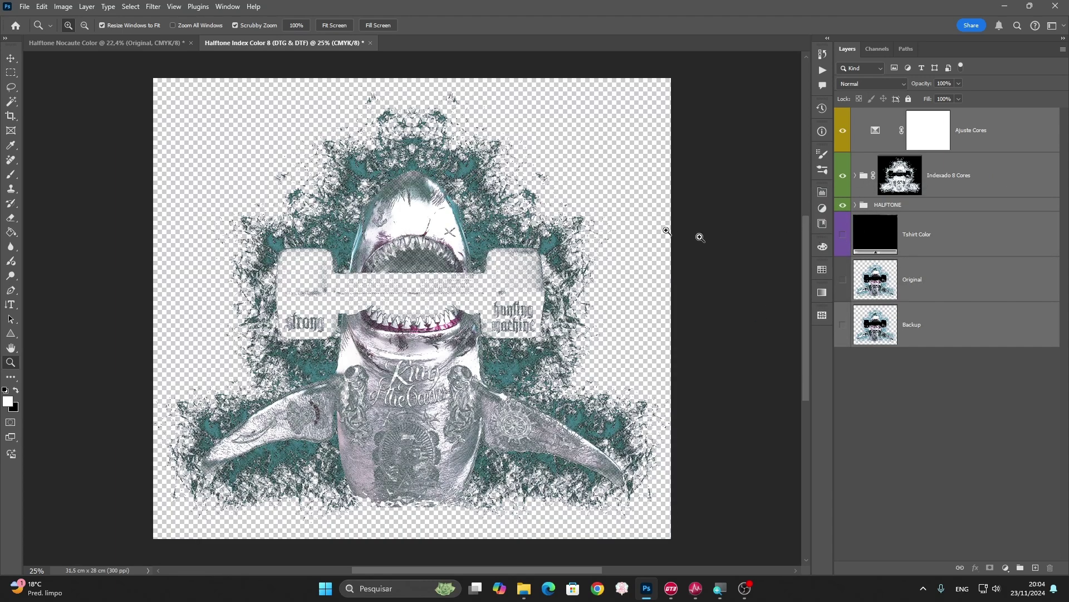
click(1004, 175)
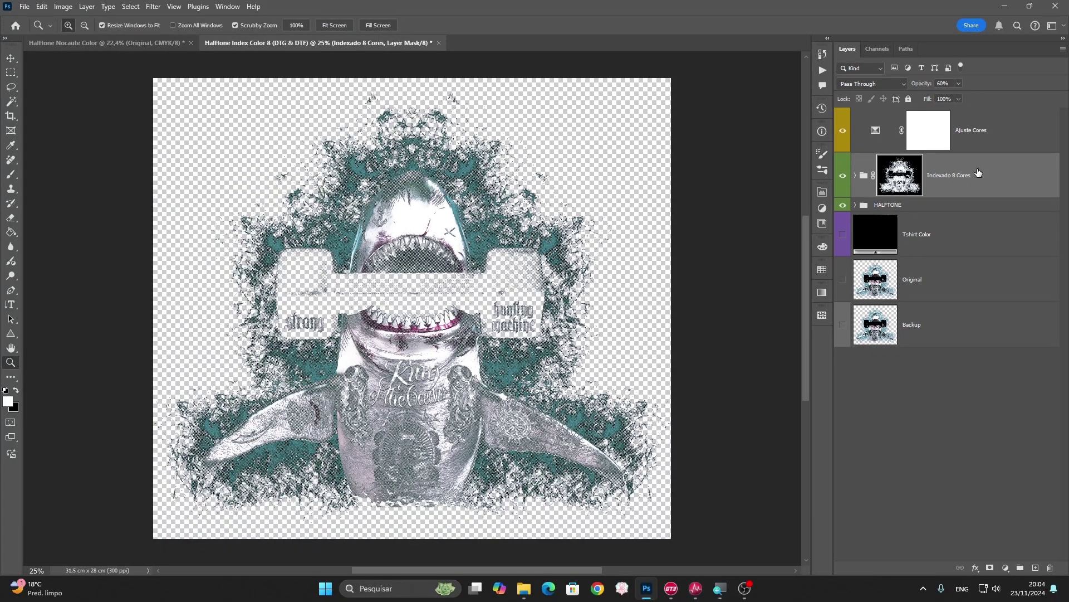
Step: Duplicate the Indexado 8 Cores group into the Halftone Nocaute Color document
right_click(974, 172)
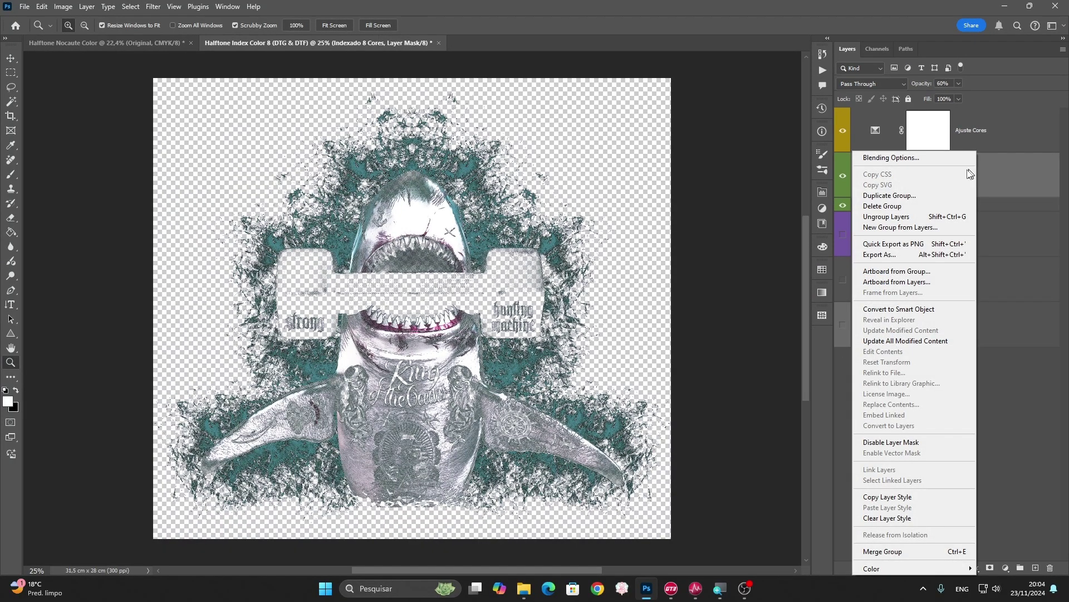
click(909, 196)
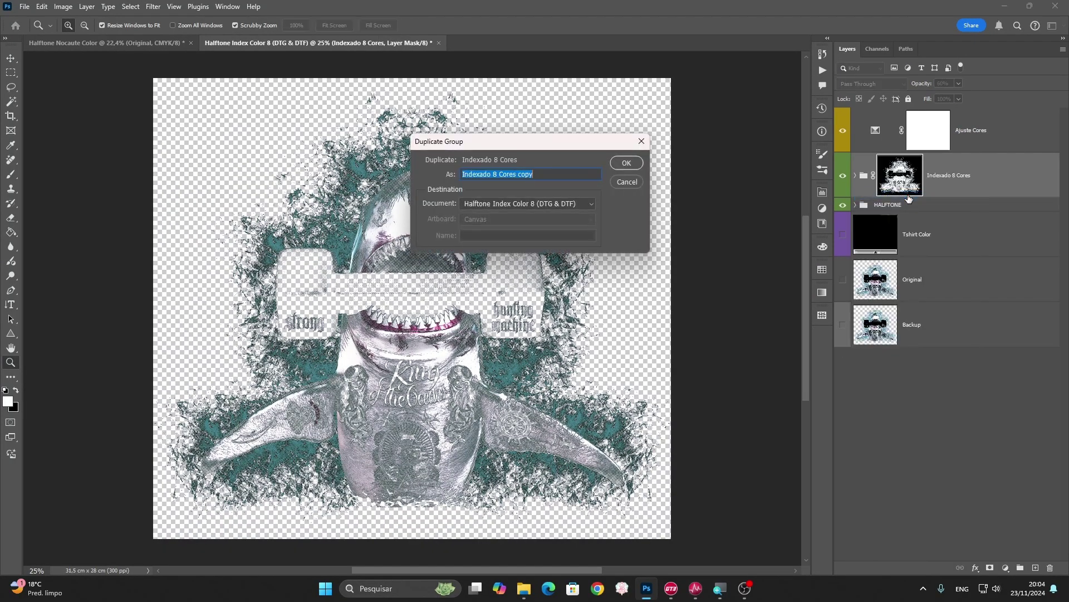
click(548, 204)
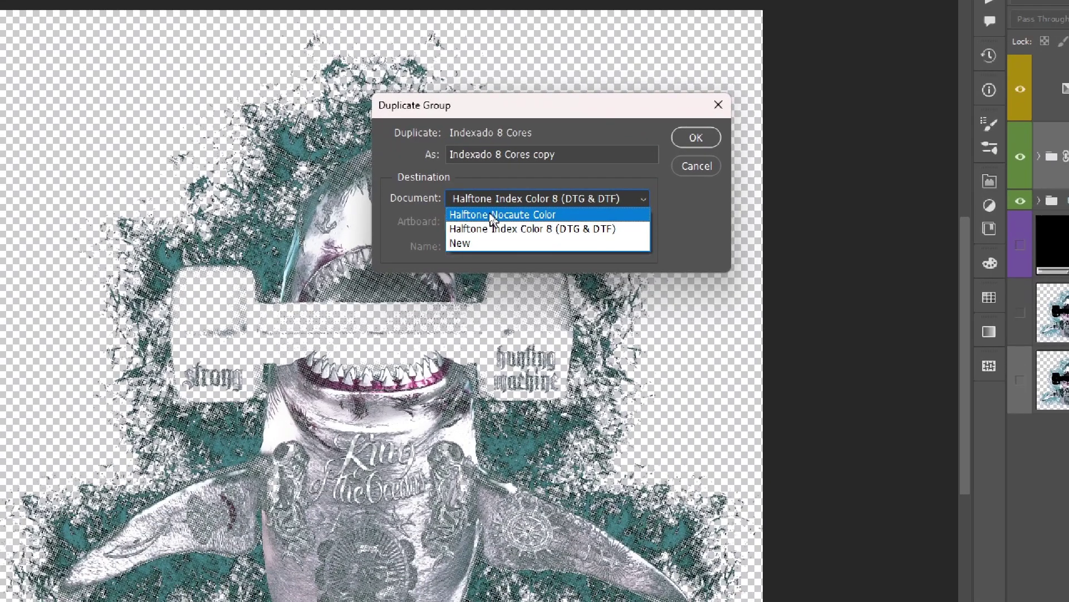
click(499, 214)
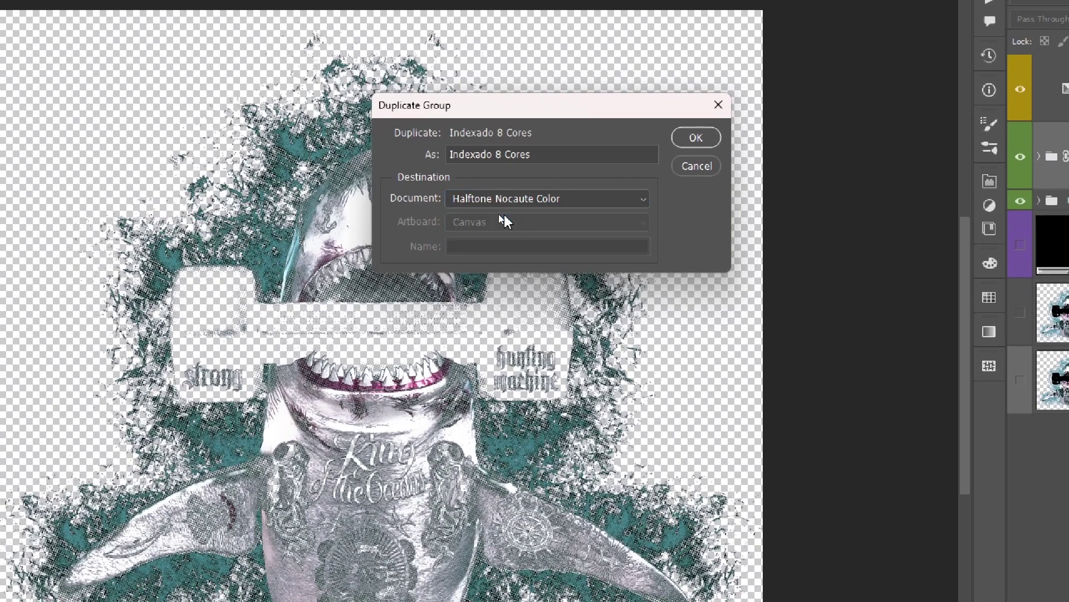
click(703, 246)
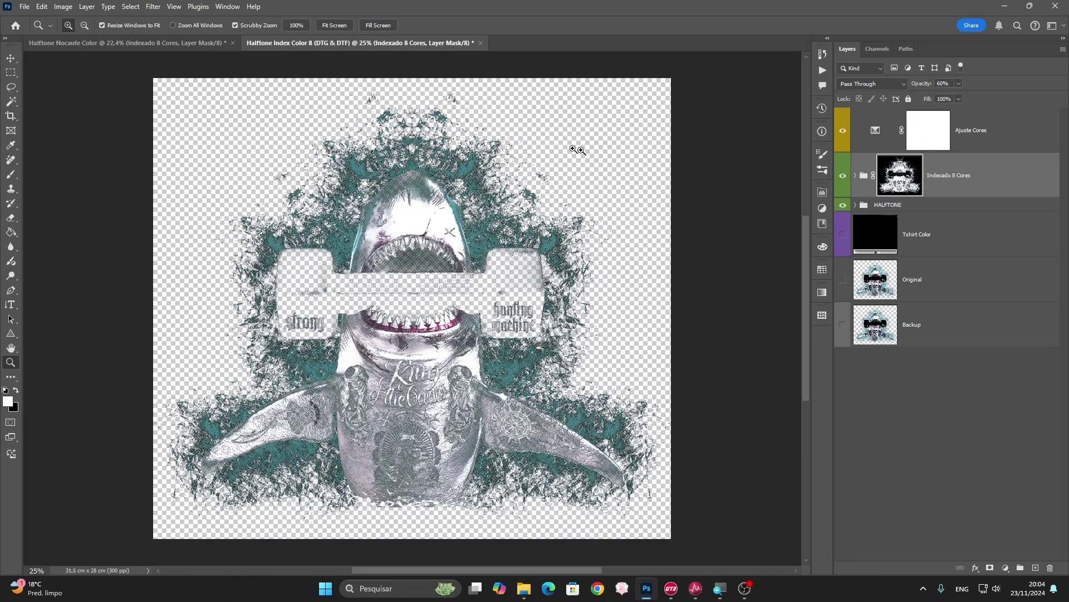
Step: Close Halftone Index Color 8 without saving, then toggle Indexado 8 Cores visibility off and on
click(480, 43)
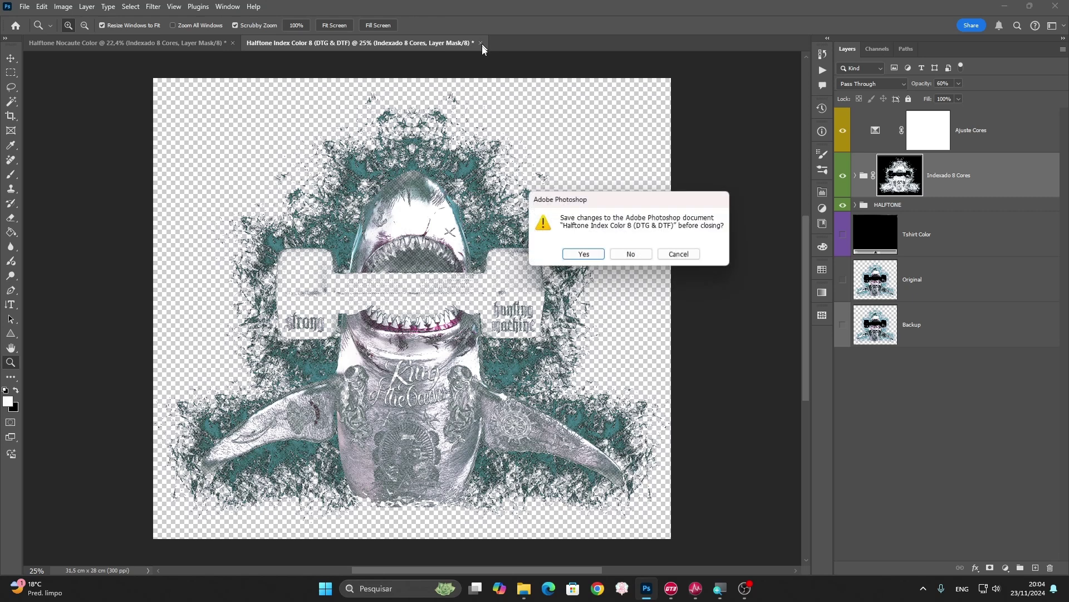
click(627, 254)
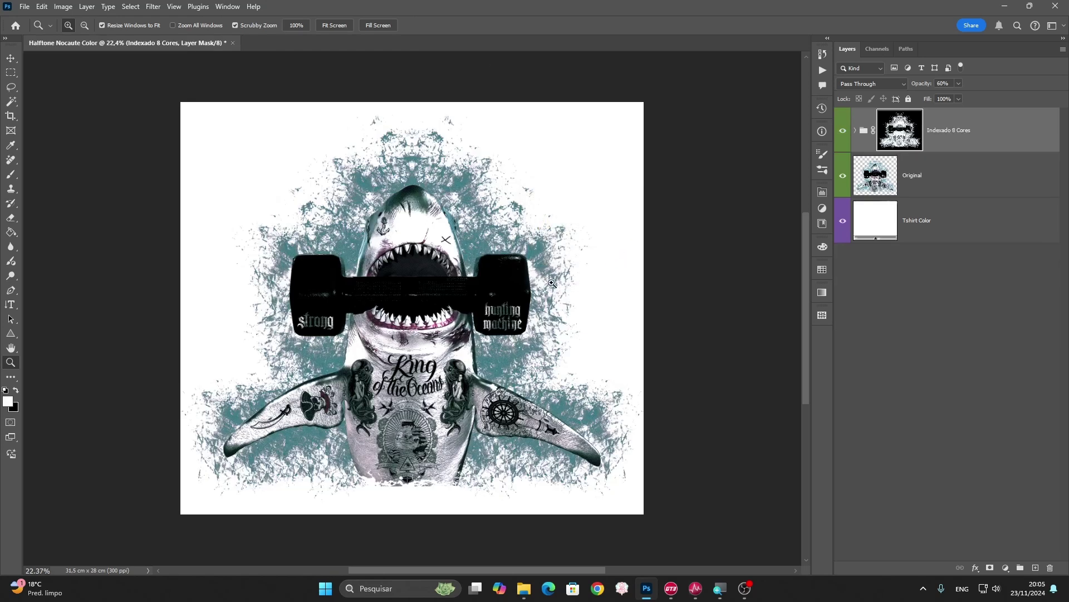
click(842, 131)
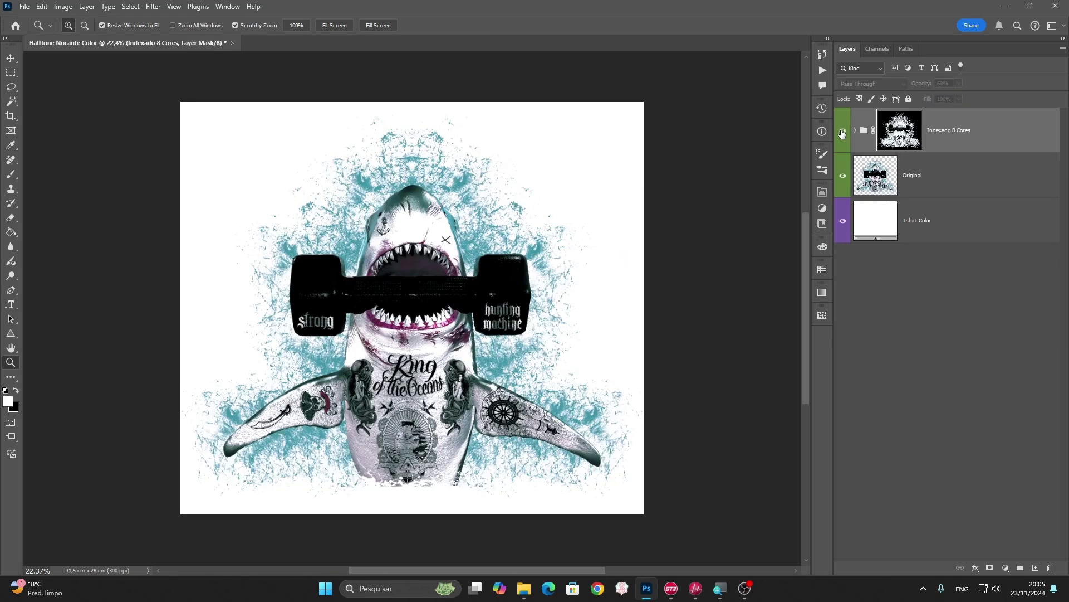
click(843, 132)
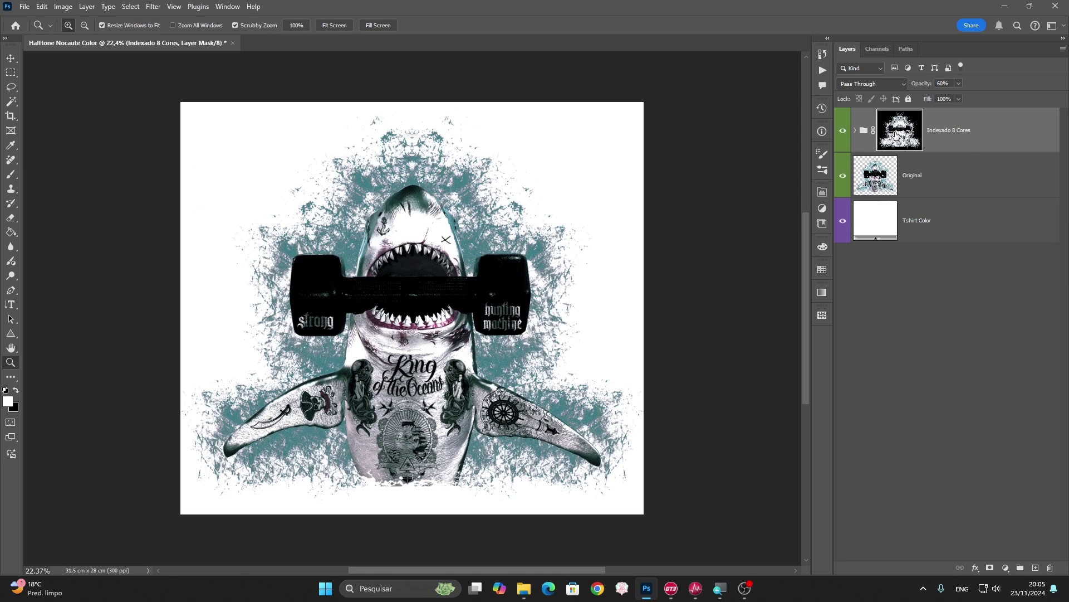
right_click(896, 135)
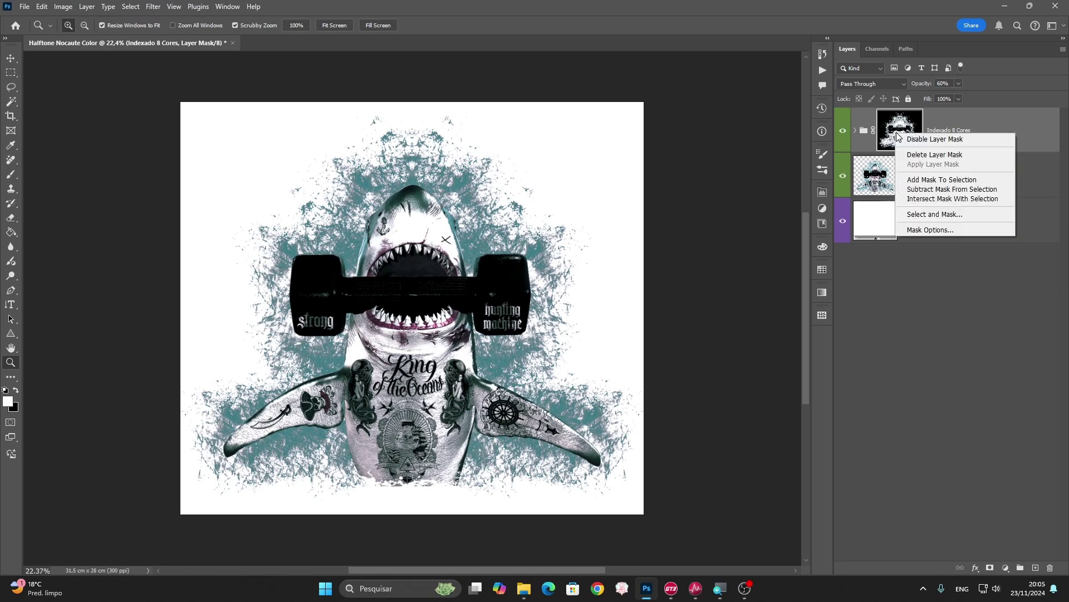
click(941, 159)
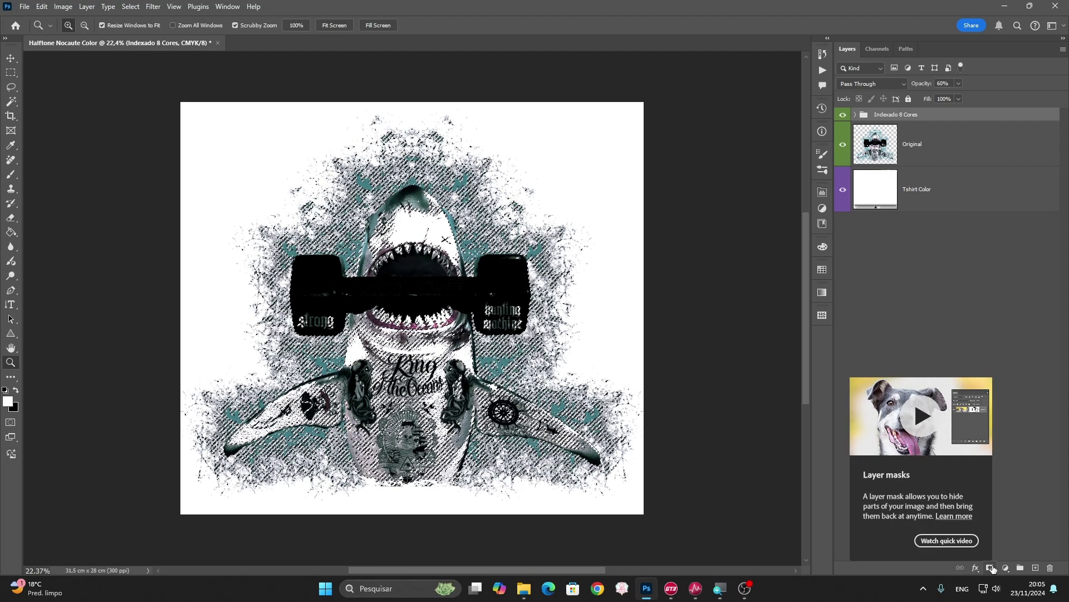
click(990, 567)
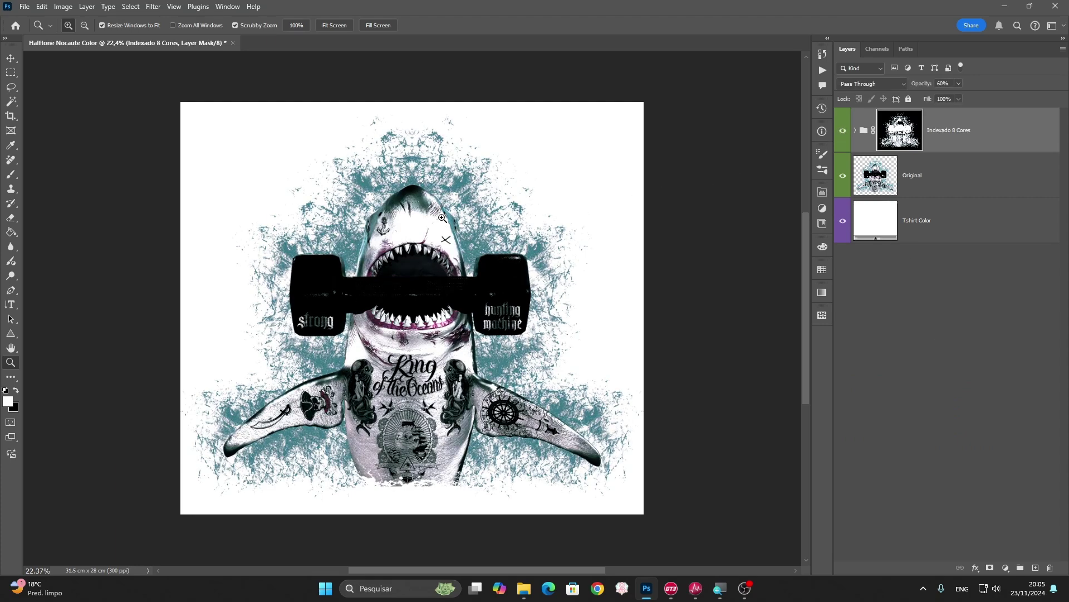
drag(461, 230, 737, 225)
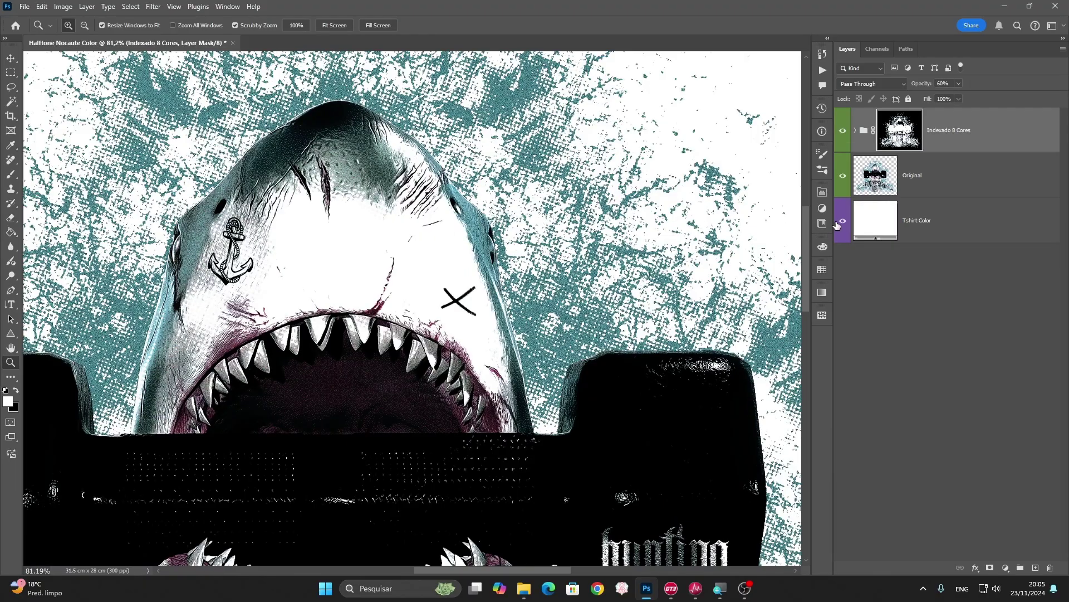
Step: Hide the Tshirt Color background and expand Indexado 8 Cores to check its colour layers
click(843, 221)
drag(582, 223, 533, 241)
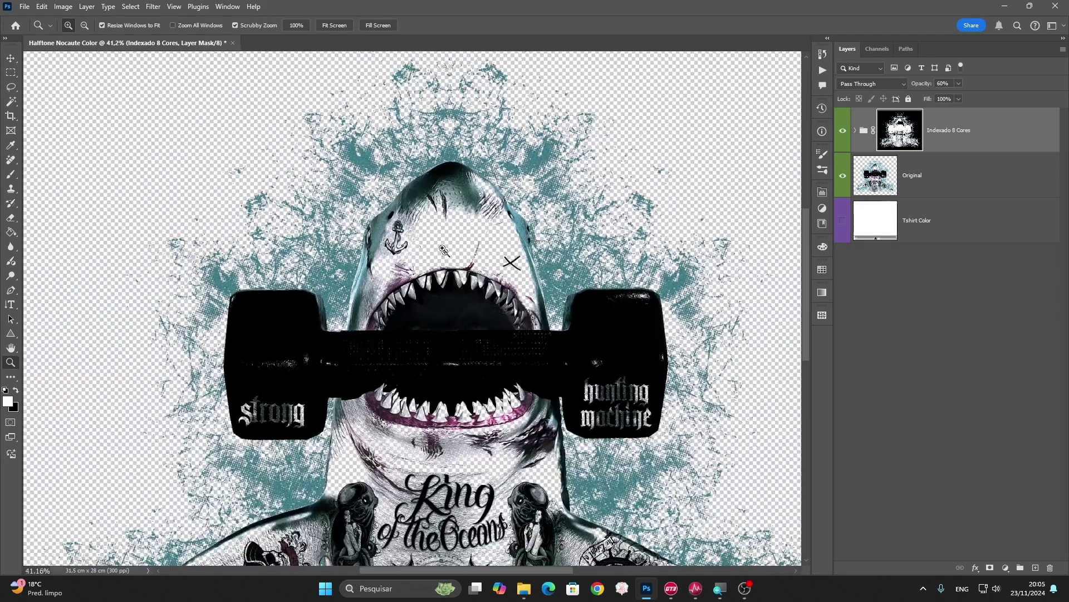
click(429, 205)
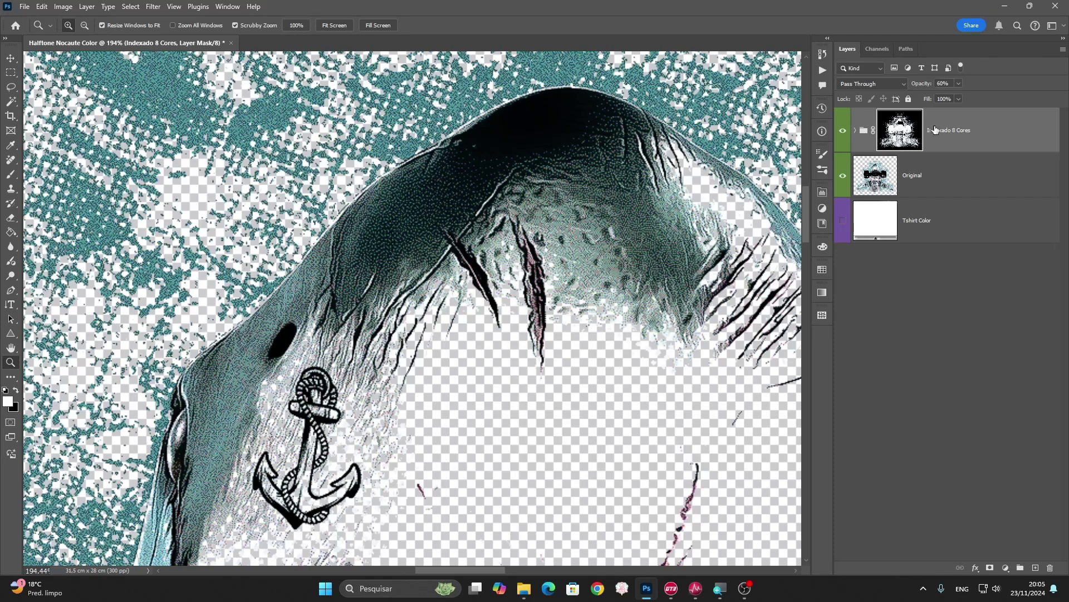
click(842, 131)
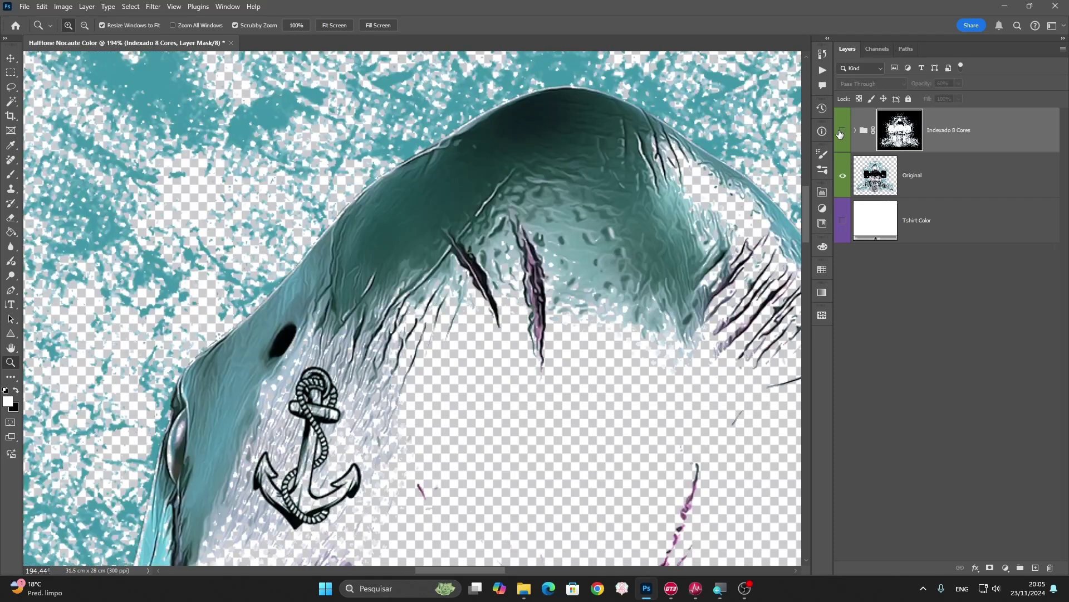
click(842, 132)
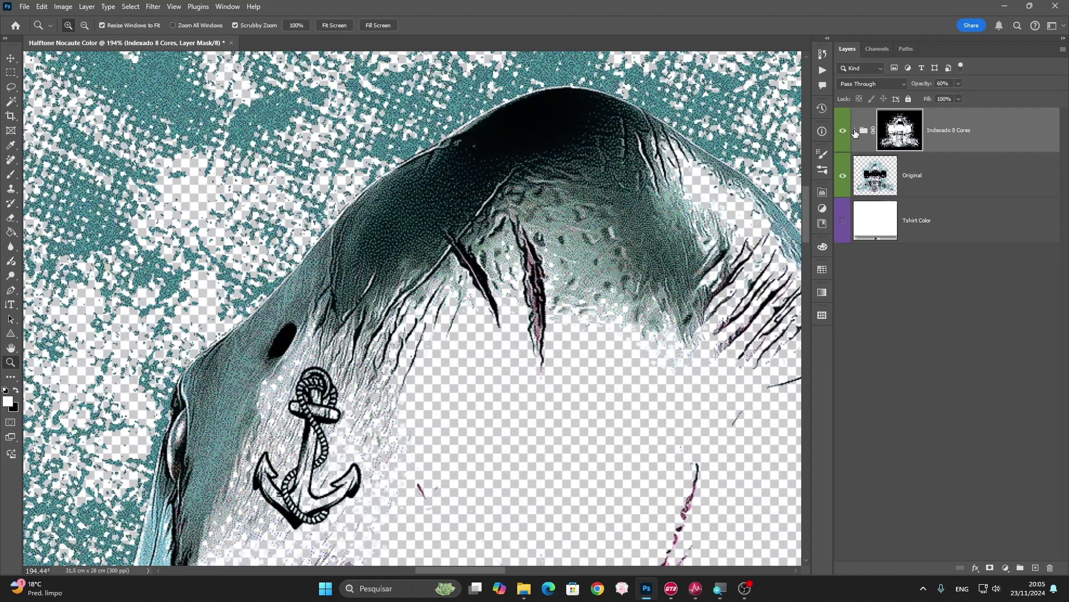
click(857, 131)
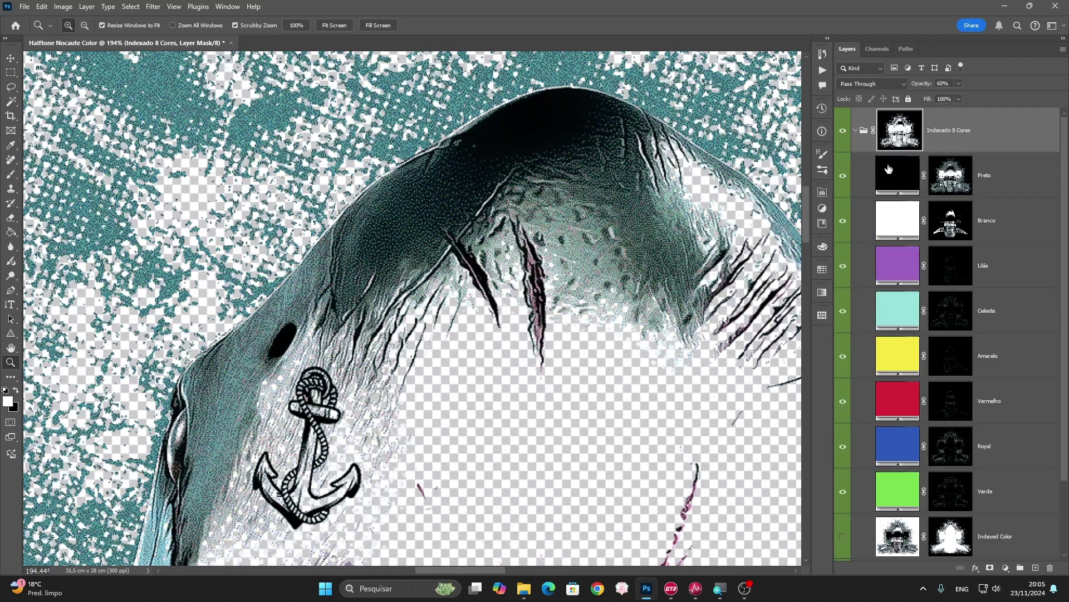
click(844, 176)
click(844, 176)
Step: Lower the Preto layer's opacity to 63% and reduce the Branco layer's opacity
click(1011, 177)
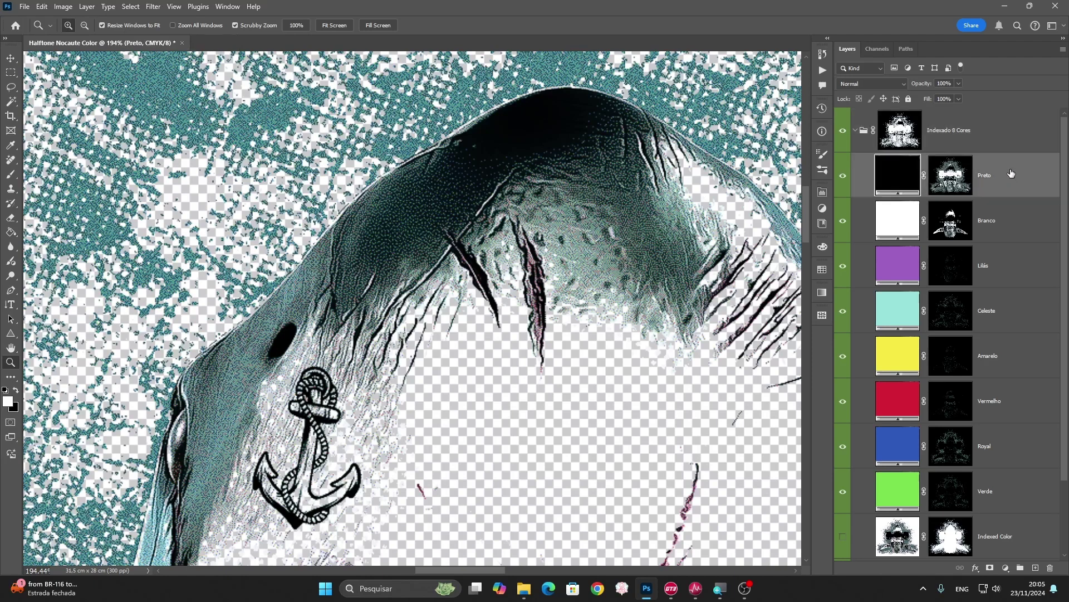
click(959, 83)
drag(945, 98, 940, 98)
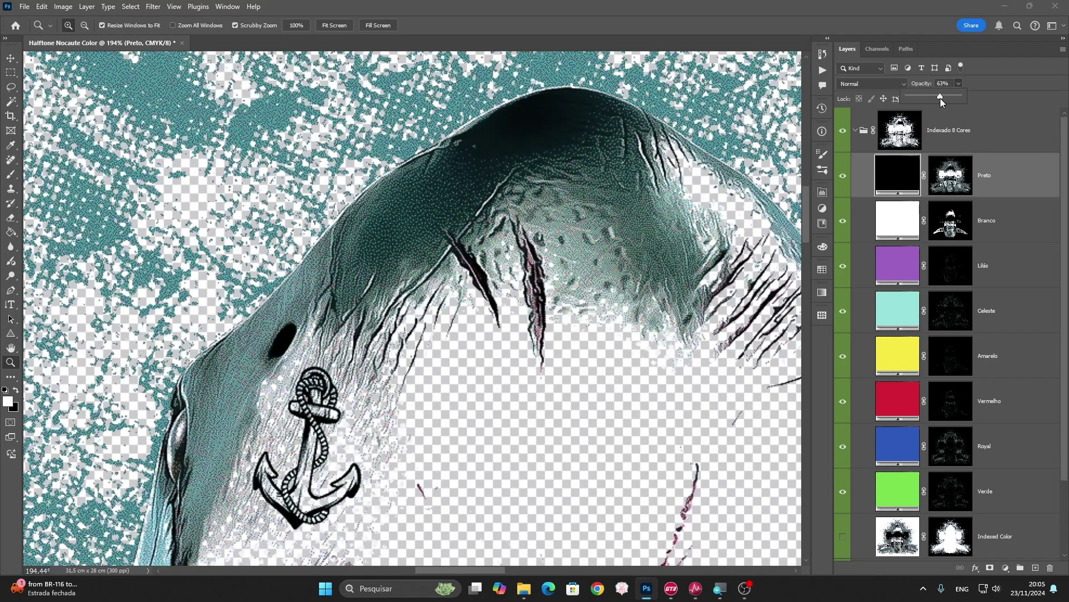
click(977, 218)
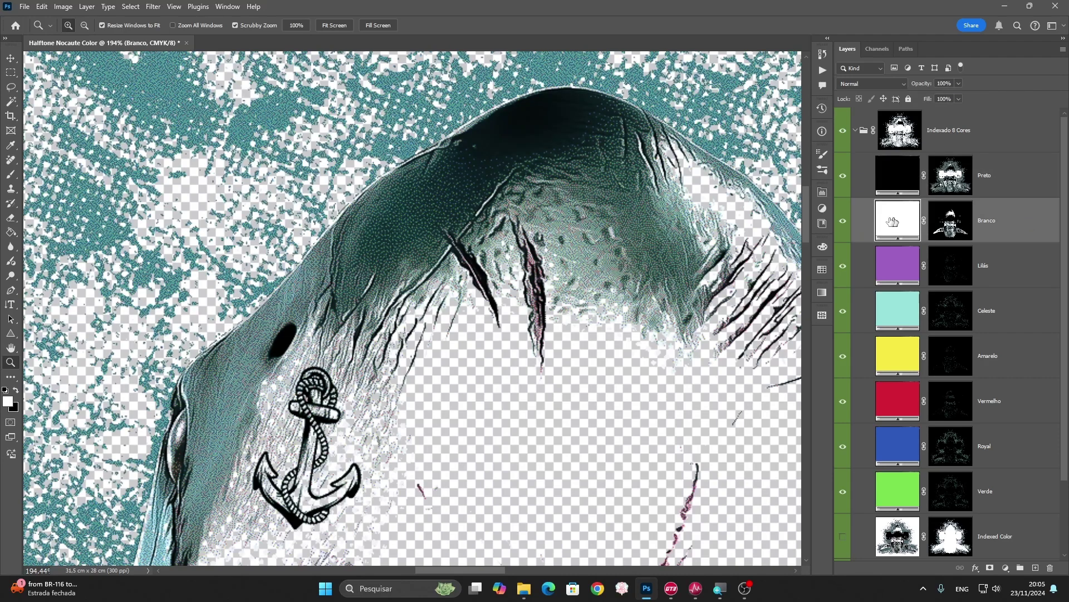
click(843, 222)
click(843, 221)
click(958, 83)
click(856, 130)
key(ctrl+0)
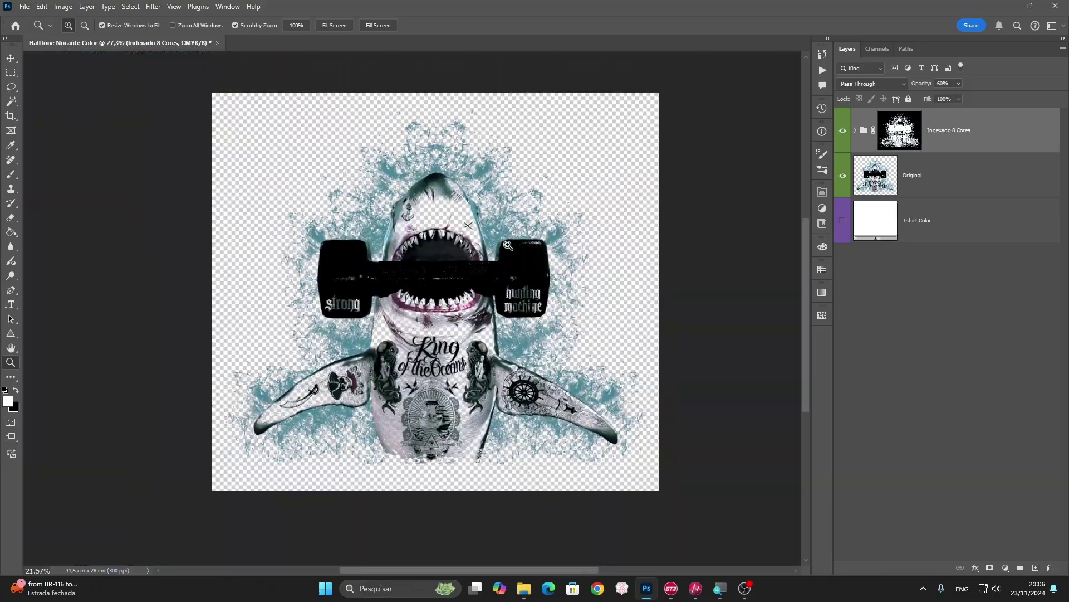
click(843, 221)
click(473, 258)
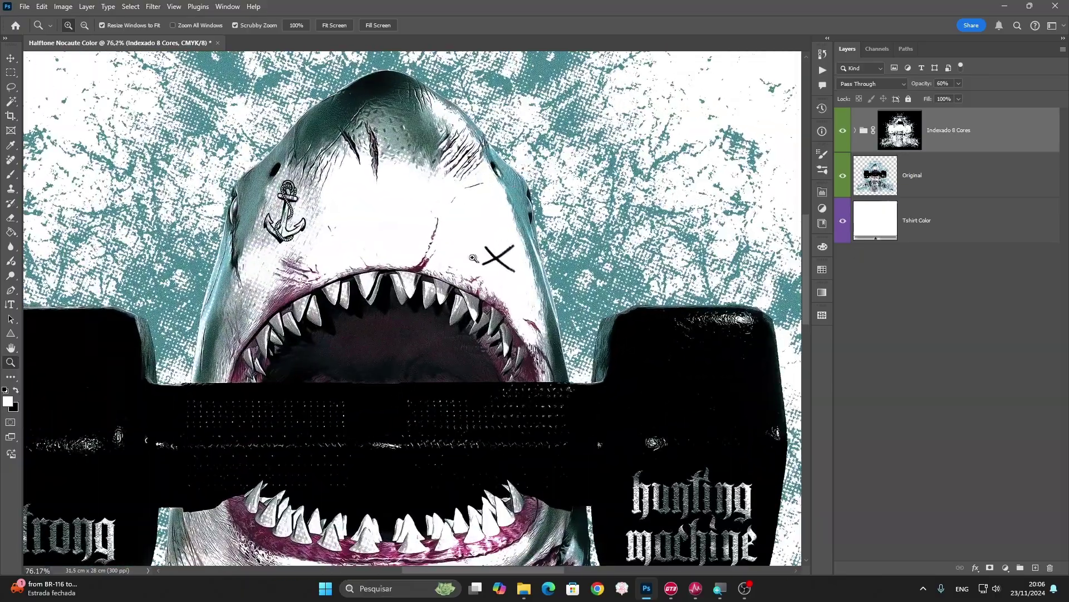
click(473, 258)
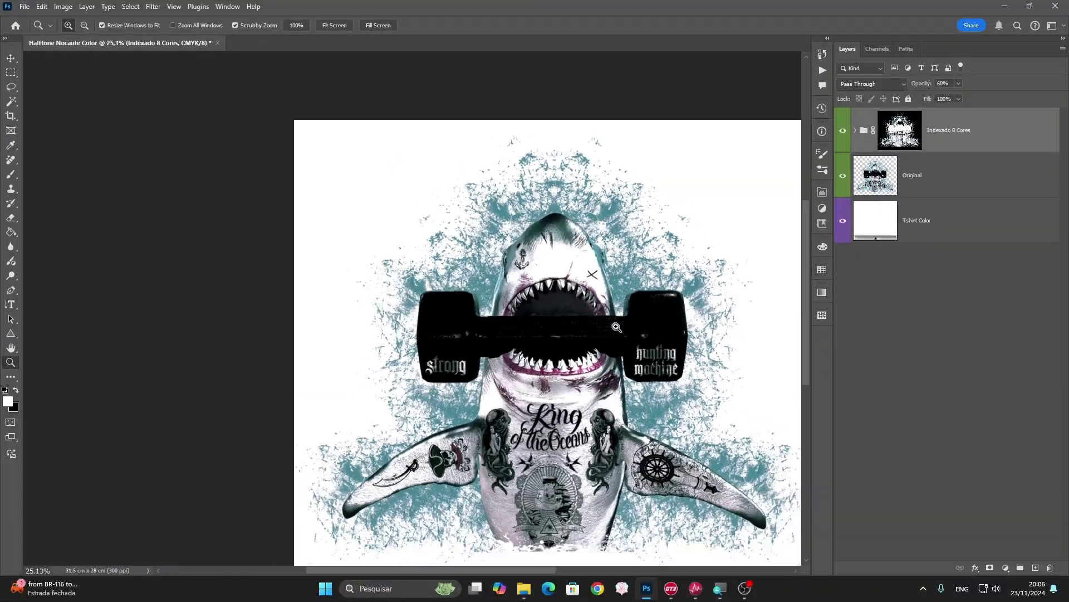
click(843, 221)
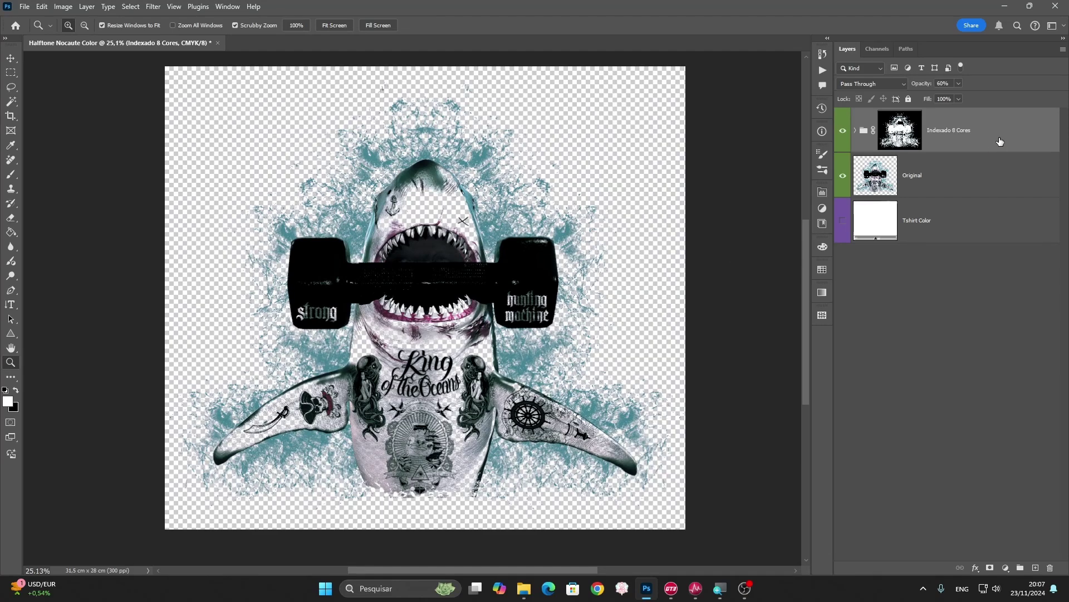
Step: Stamp all visible artwork into Layer 1 with Ctrl+Alt+Shift+E and delete the other layers
key(ctrl+shift+alt+e)
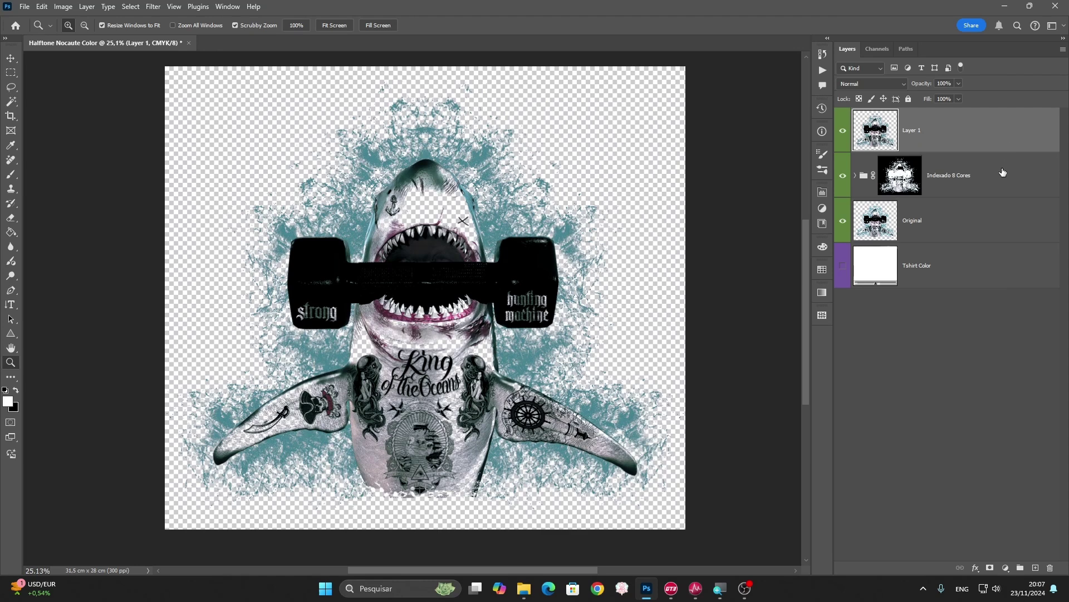
click(1001, 182)
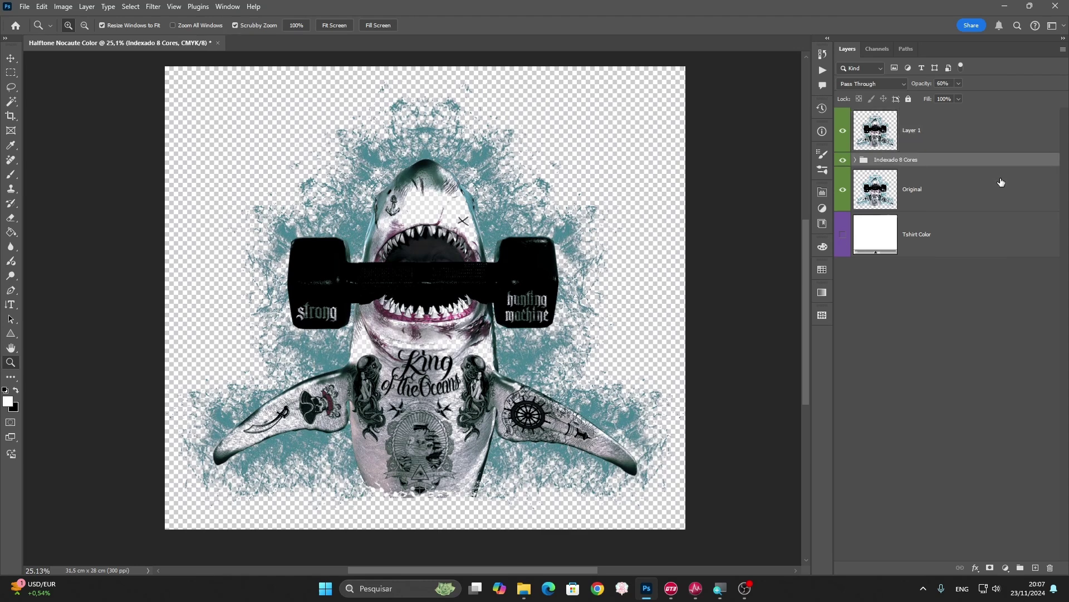
key(Delete)
key(Delete)
key(Delete)
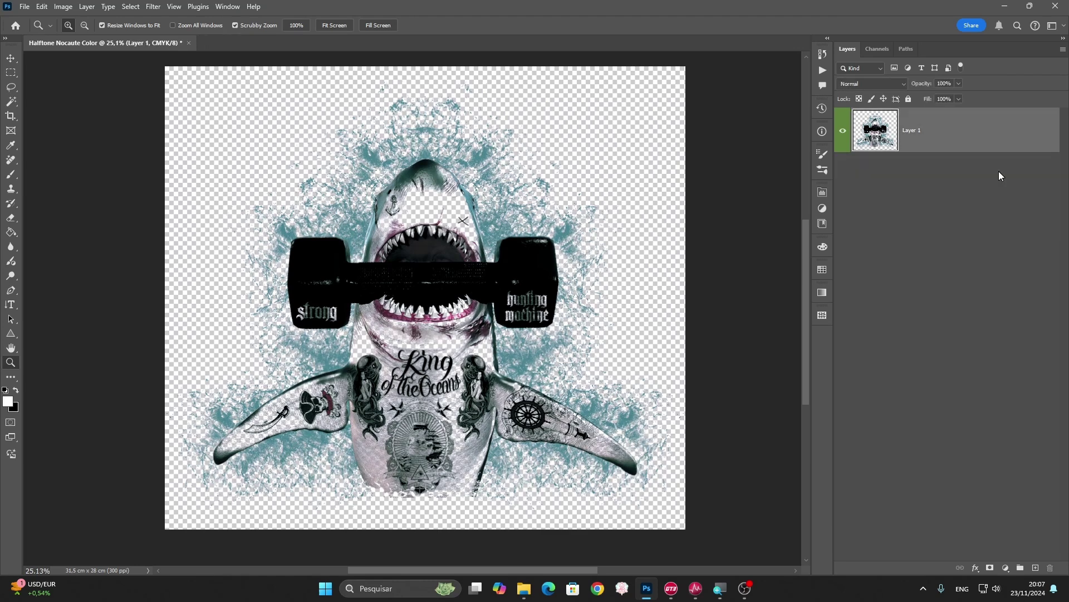
drag(388, 220, 412, 217)
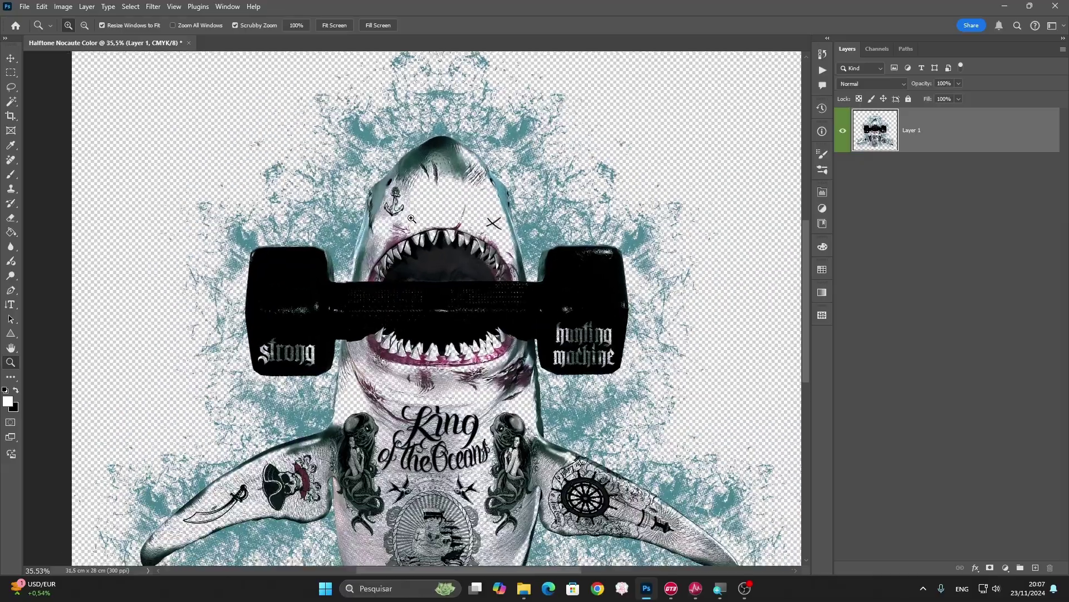
drag(437, 146, 423, 214)
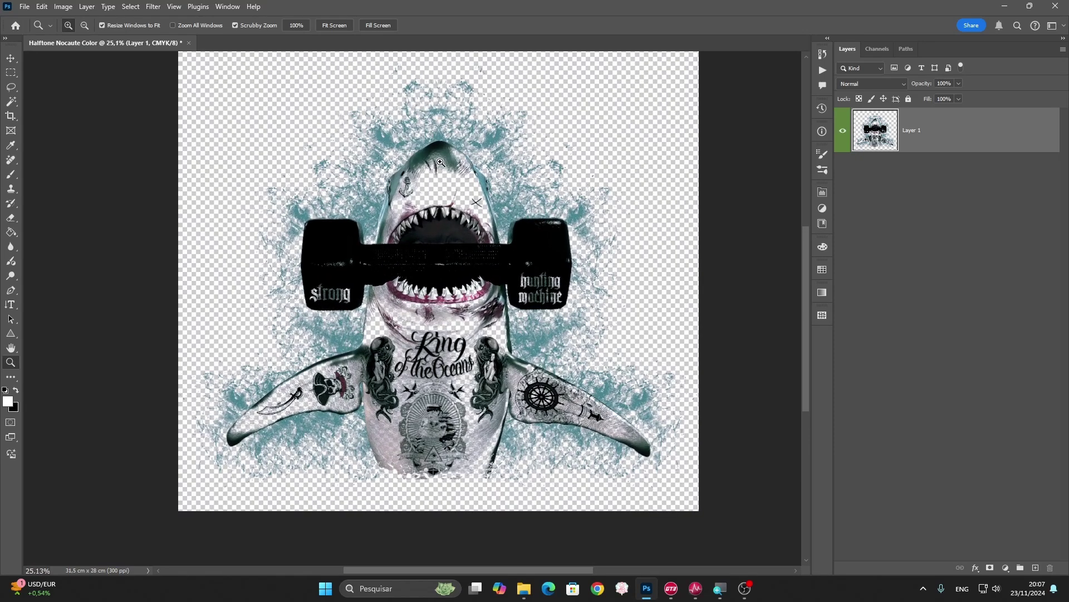
mouse_move(440, 161)
mouse_down()
mouse_move(423, 195)
mouse_move(404, 201)
mouse_up()
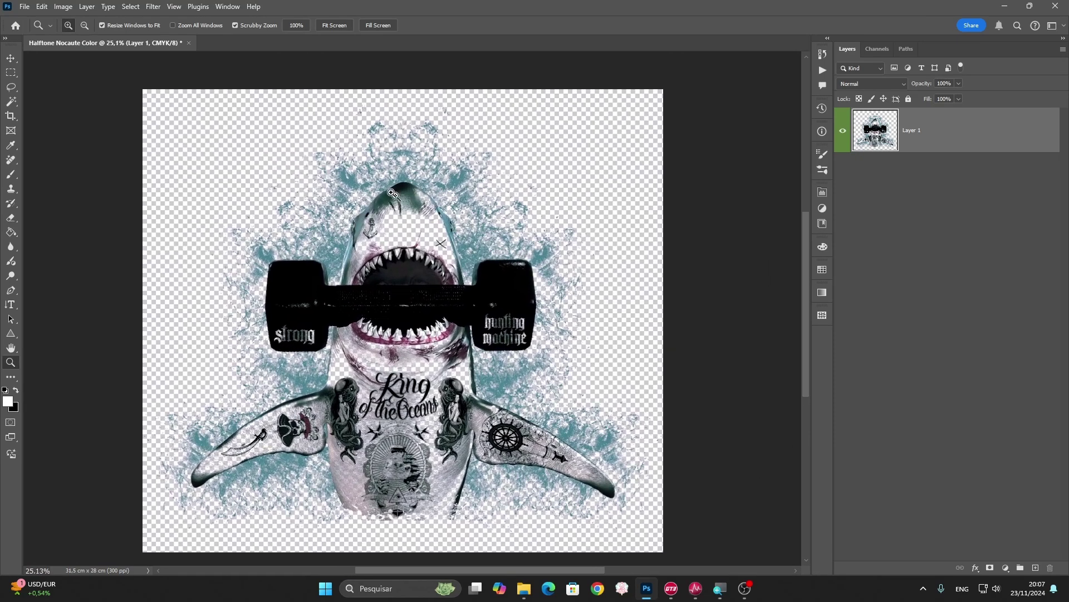